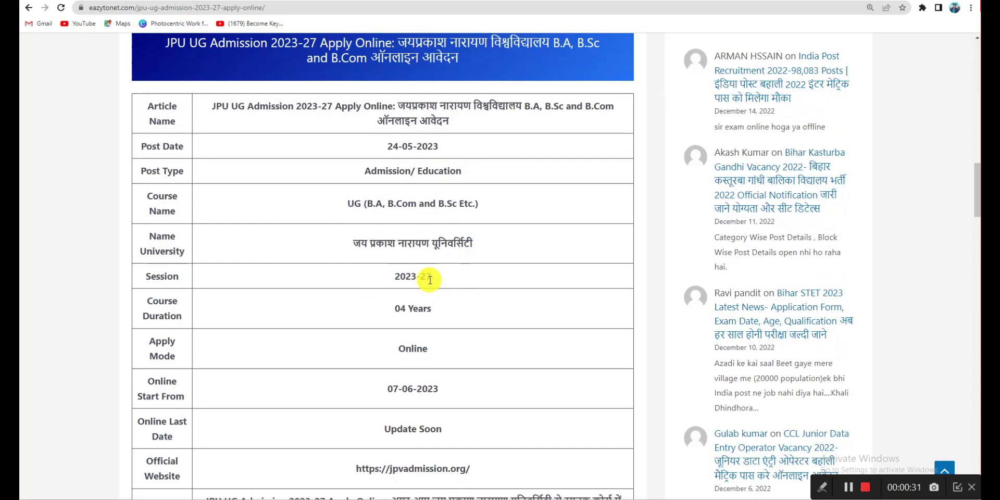
Review the JPU UG Admission 2023-27 article's important dates, application fee, eligibility criteria, required documents and application procedure
scroll(445, 281, down, 4)
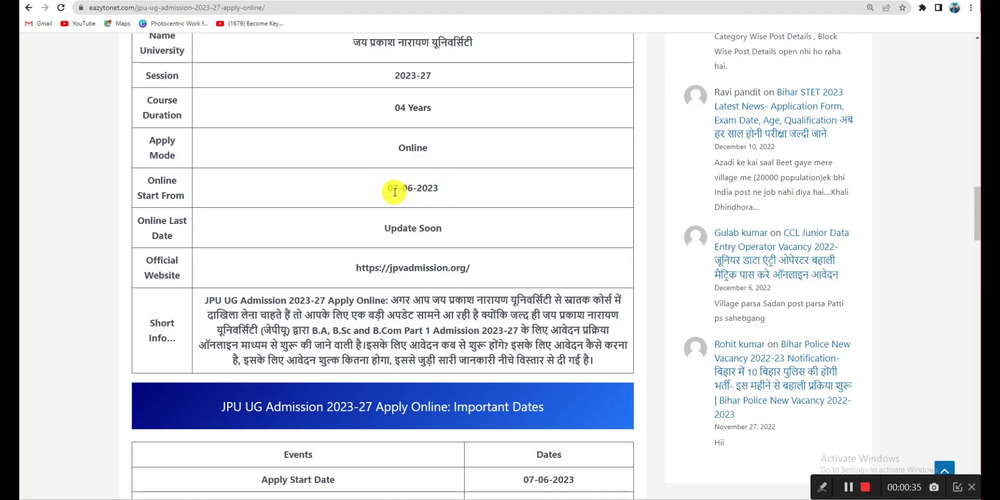
scroll(479, 278, down, 10)
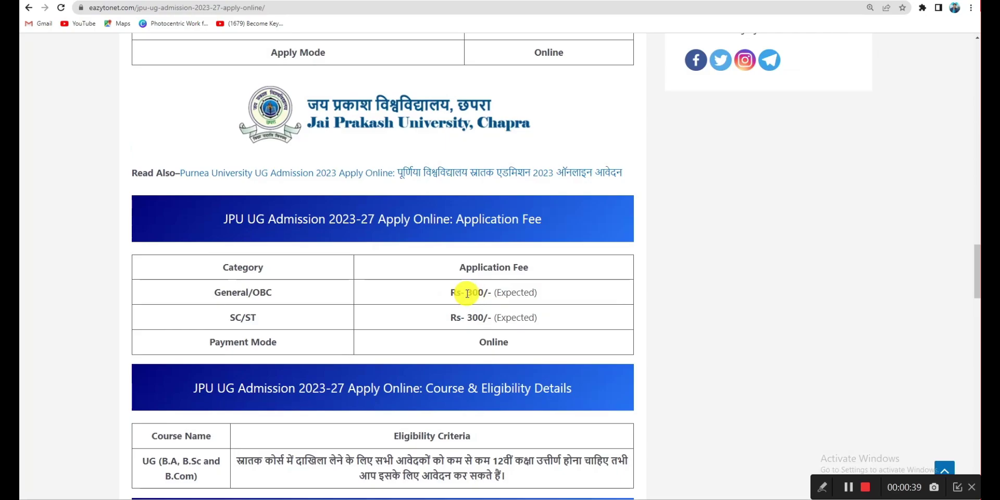
double_click(476, 292)
scroll(583, 312, down, 6)
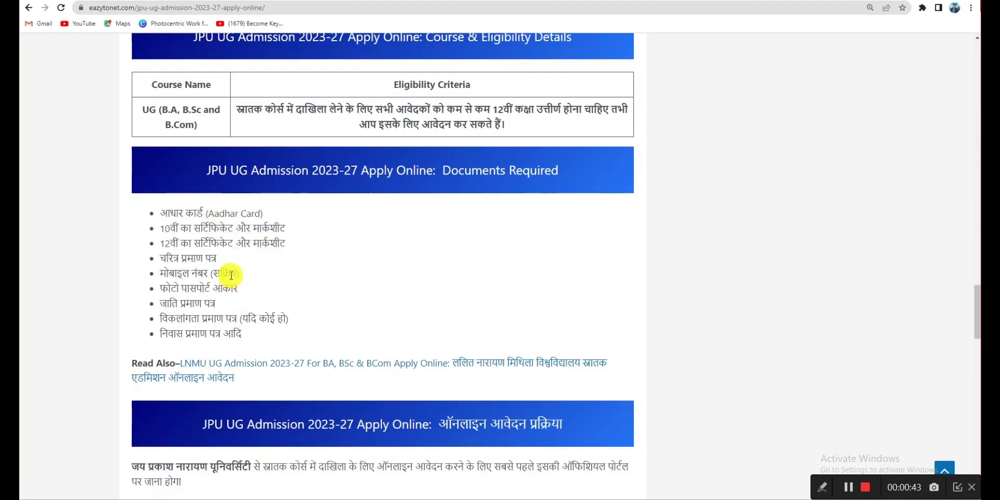
scroll(385, 315, down, 4)
scroll(386, 315, down, 10)
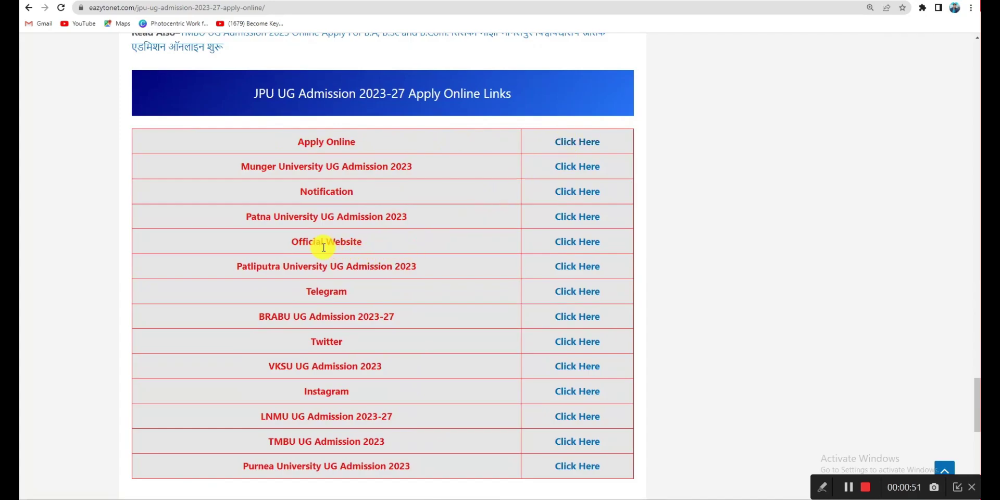
Open the official university website from the article's links table and go to registration for the UG Admission Application Form (2023-2027)
drag(294, 246, 364, 250)
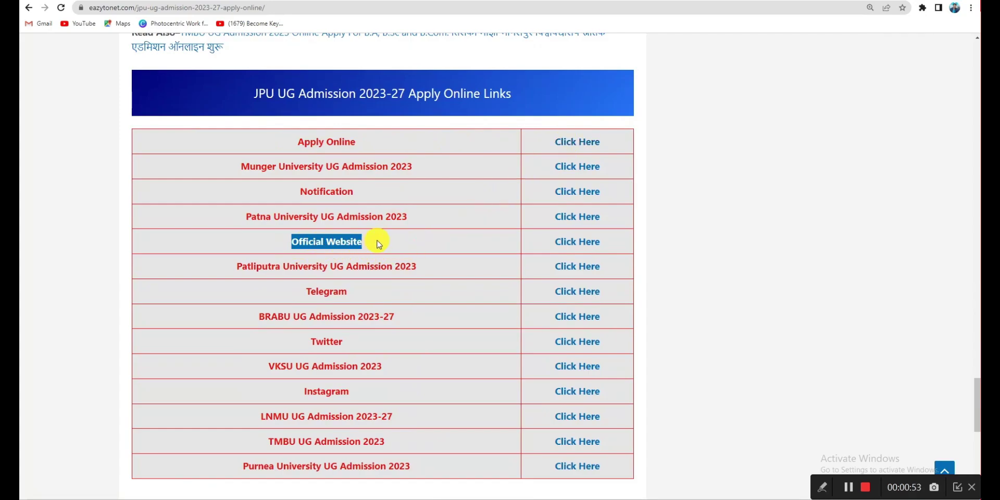
click(379, 245)
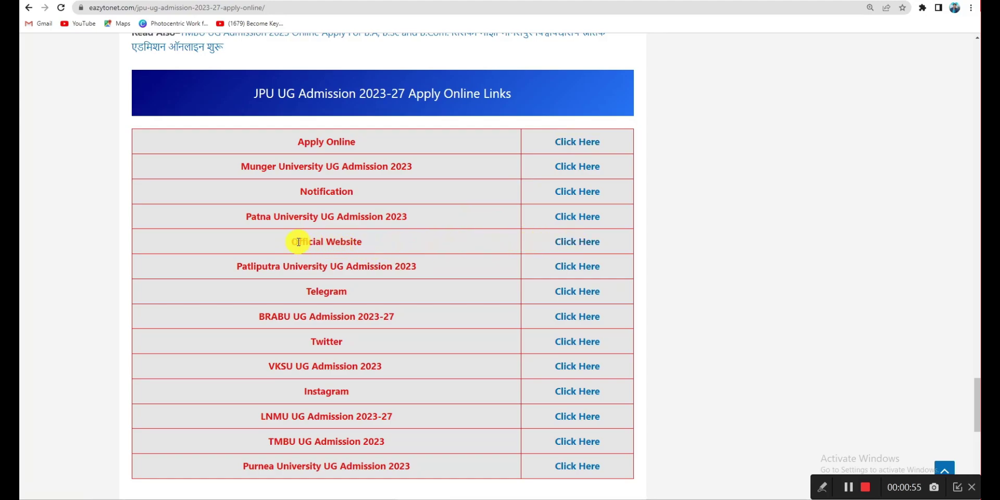
click(553, 246)
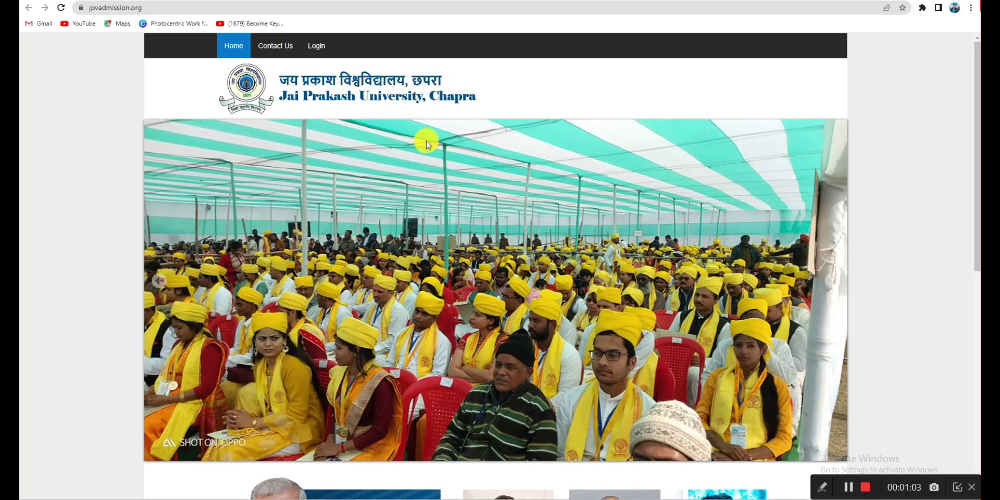
scroll(426, 141, down, 8)
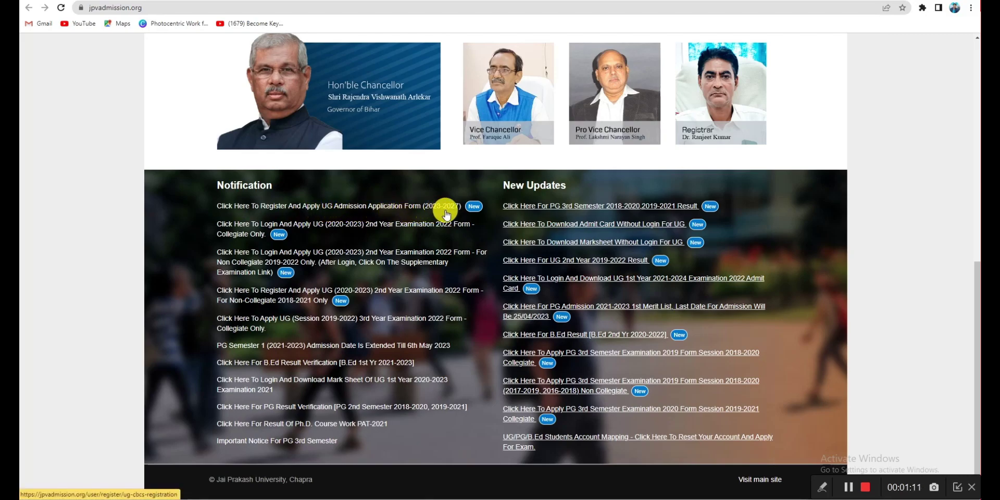
click(375, 205)
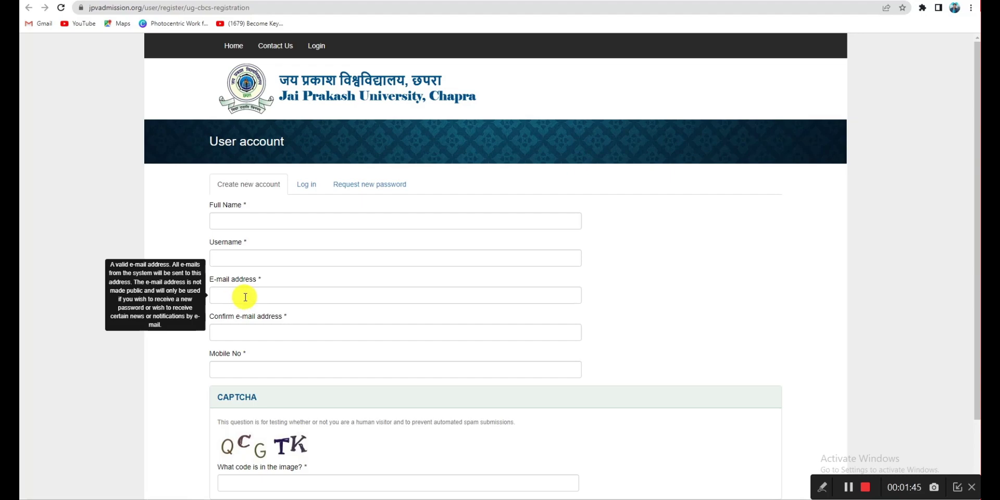
Complete the new account form with the applicant's name, username, e-mail, mobile number and CAPTCHA code, and create the account
click(245, 328)
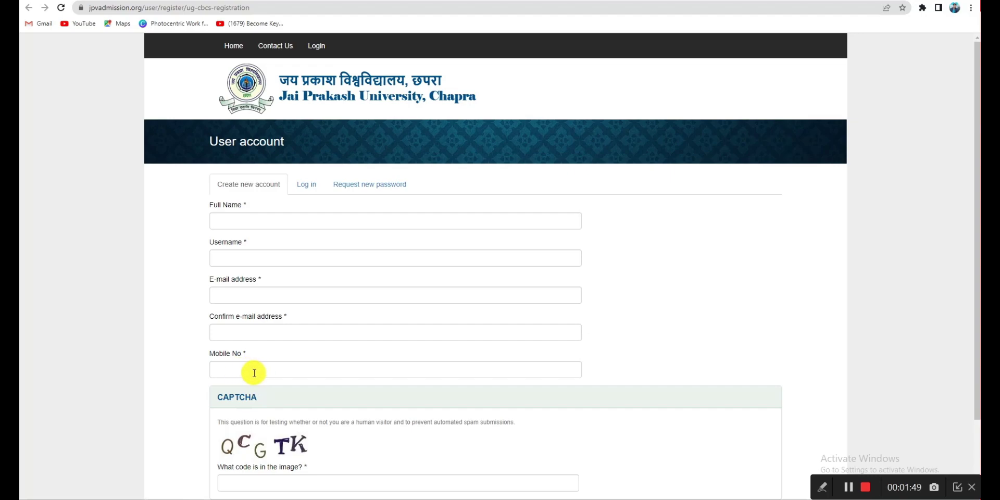
scroll(338, 373, down, 1)
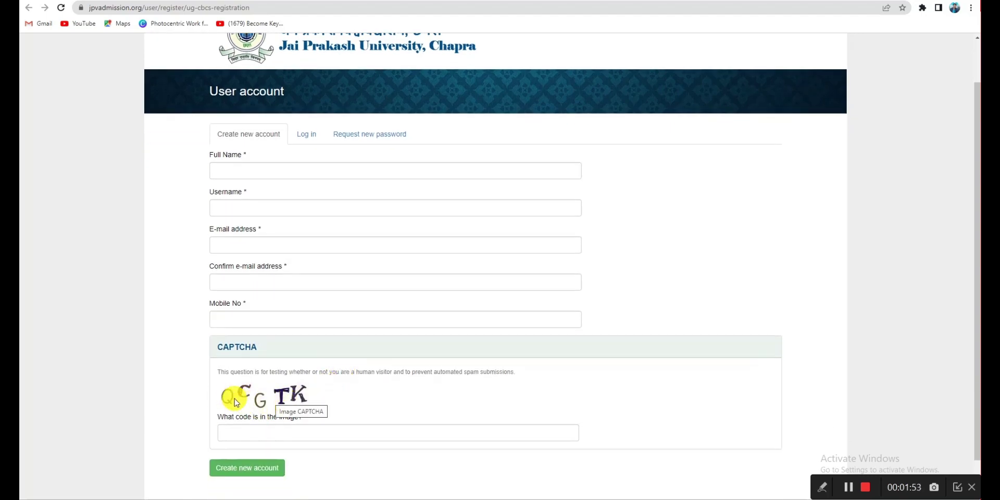
click(259, 471)
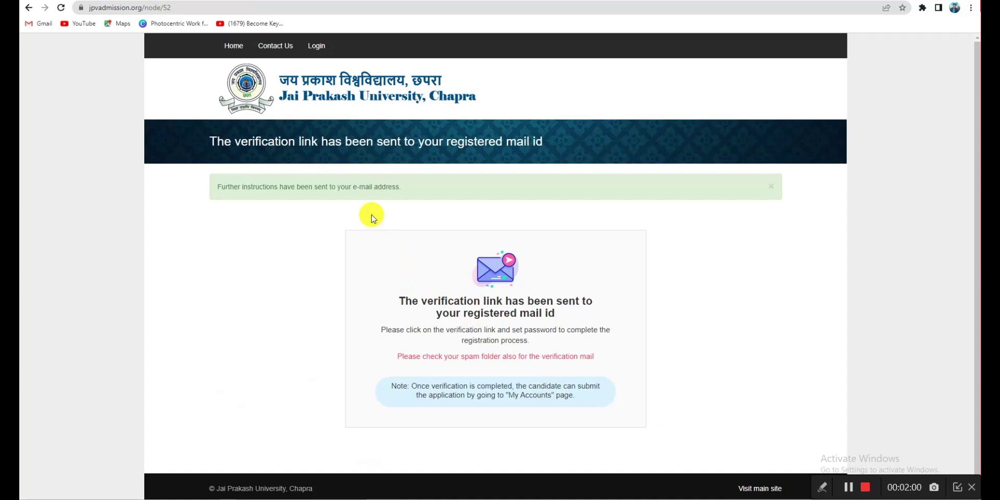
drag(339, 188, 401, 187)
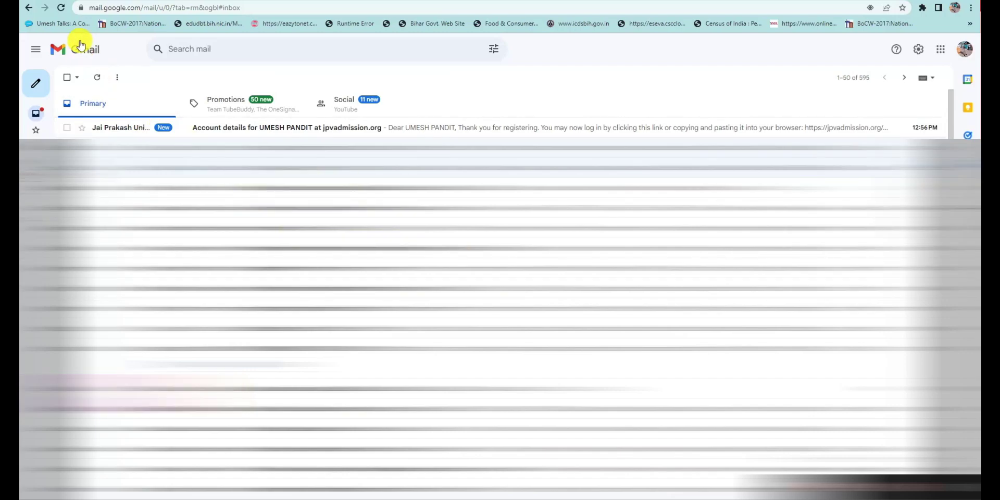
Switch to Gmail, follow the one-time login link in the university's account details e-mail, and save a new account password
click(61, 8)
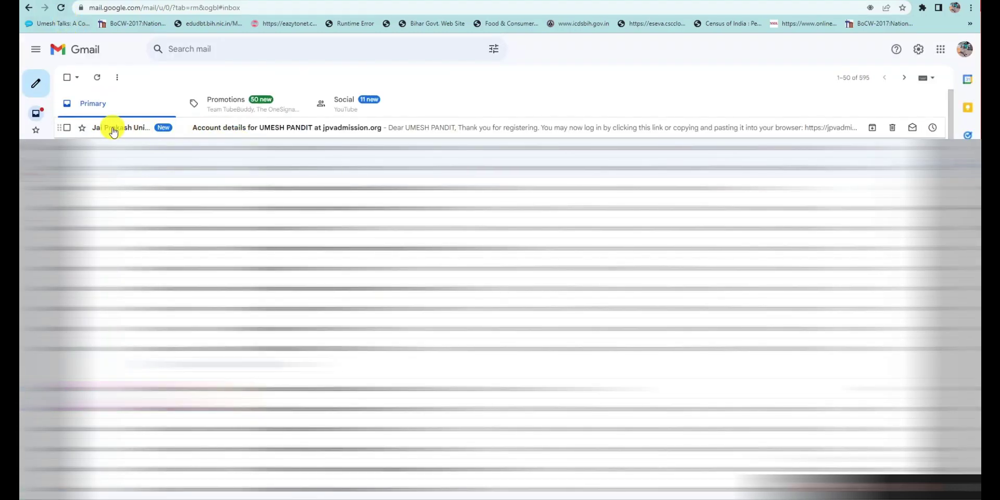
click(299, 128)
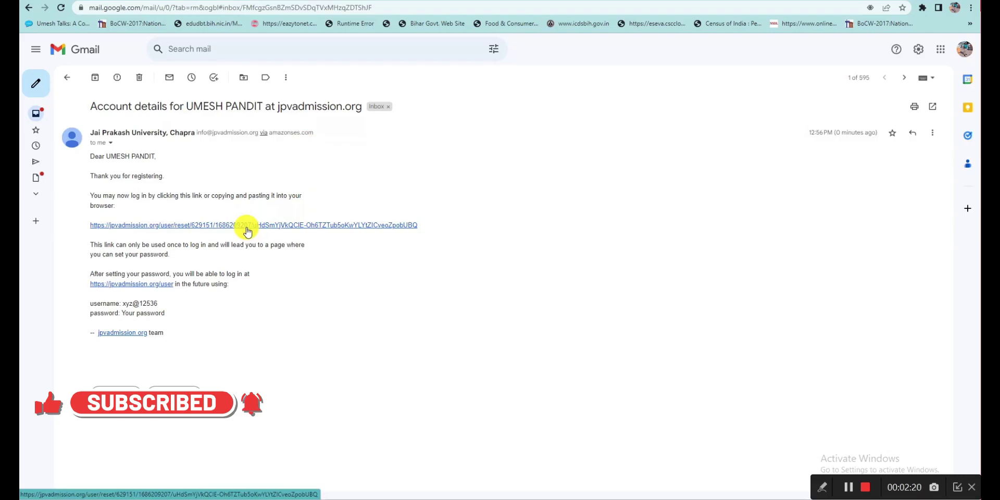
click(247, 227)
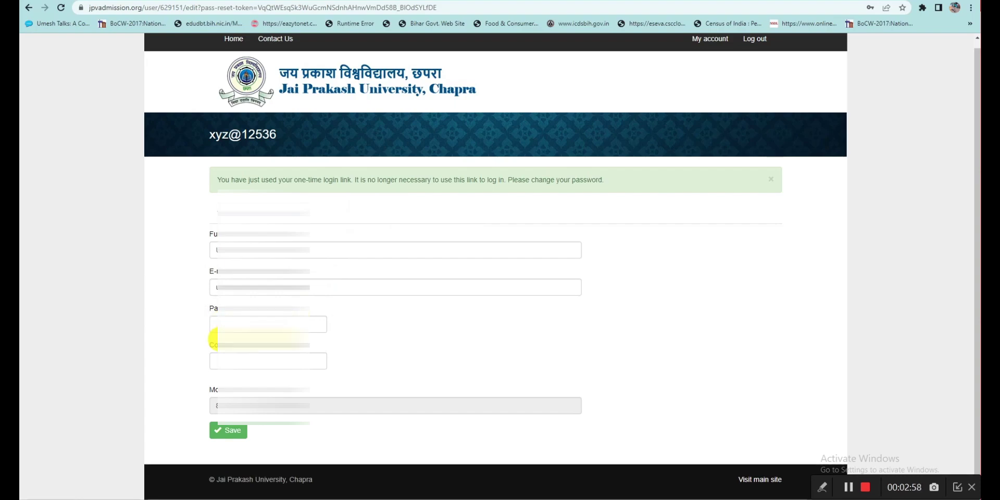
click(234, 438)
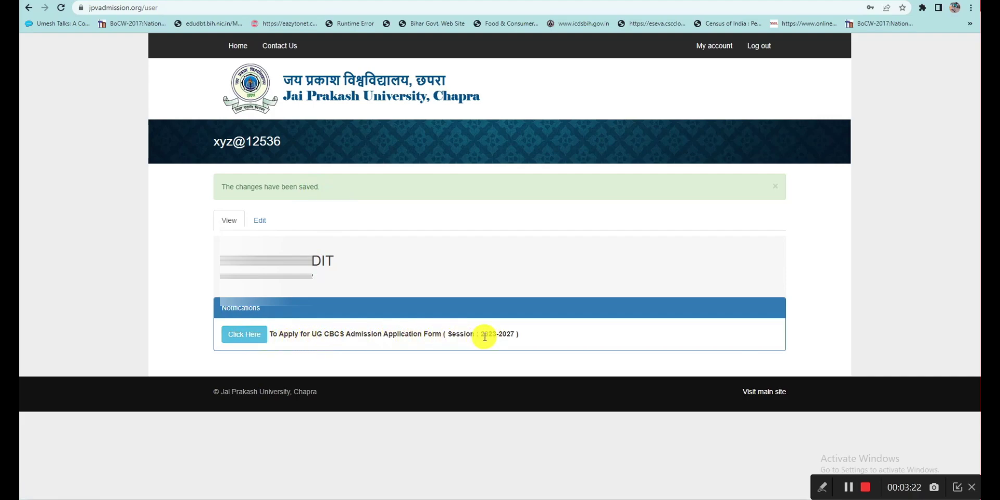
Open the UG CBCS Admission application for session 2023-2027, accept its instructions and create the application
click(252, 334)
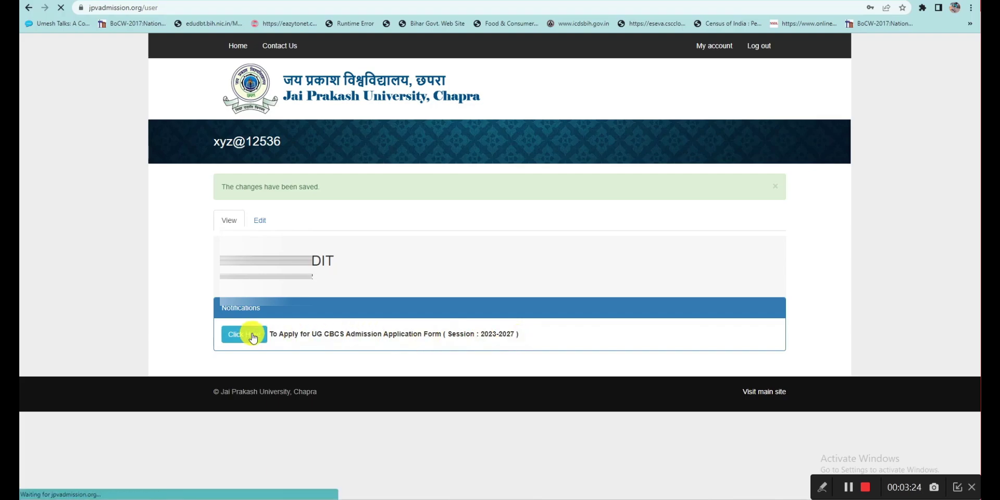
scroll(344, 247, down, 1)
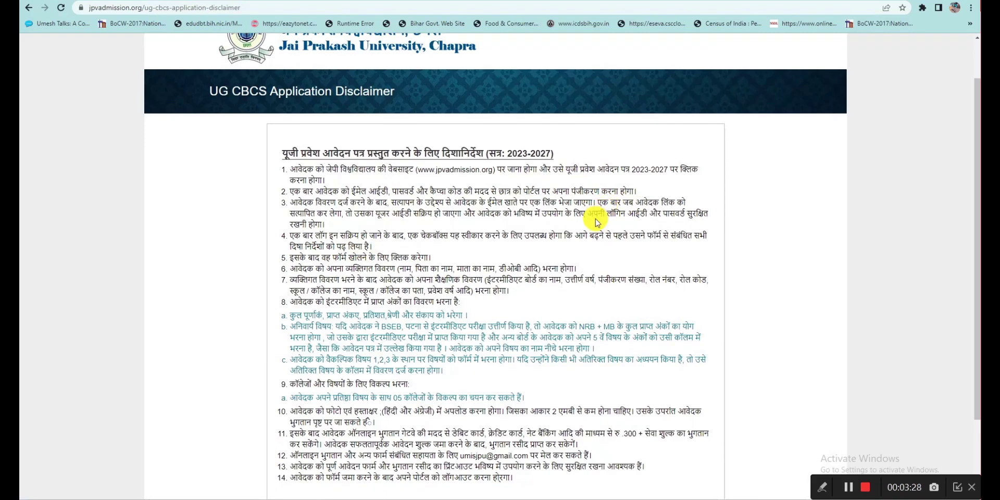
scroll(596, 221, down, 1)
scroll(568, 263, down, 1)
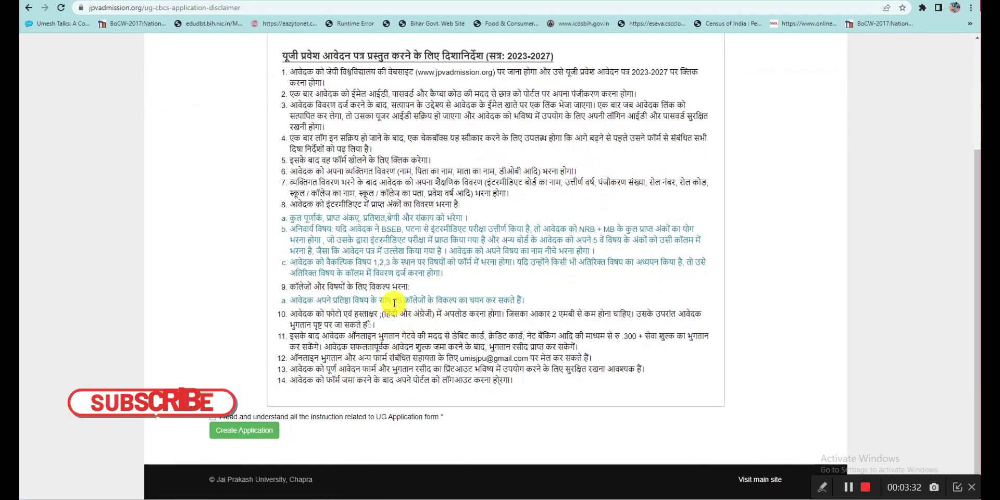
drag(394, 301, 428, 300)
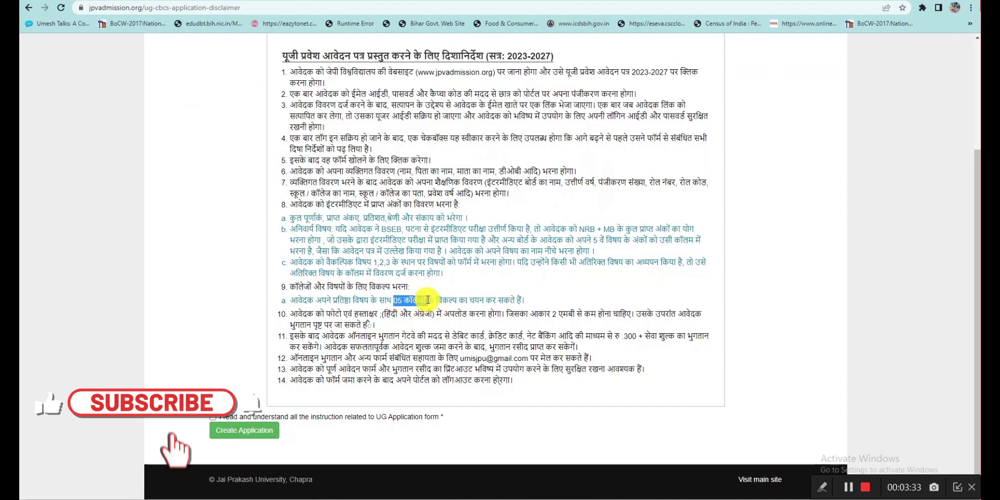
click(551, 295)
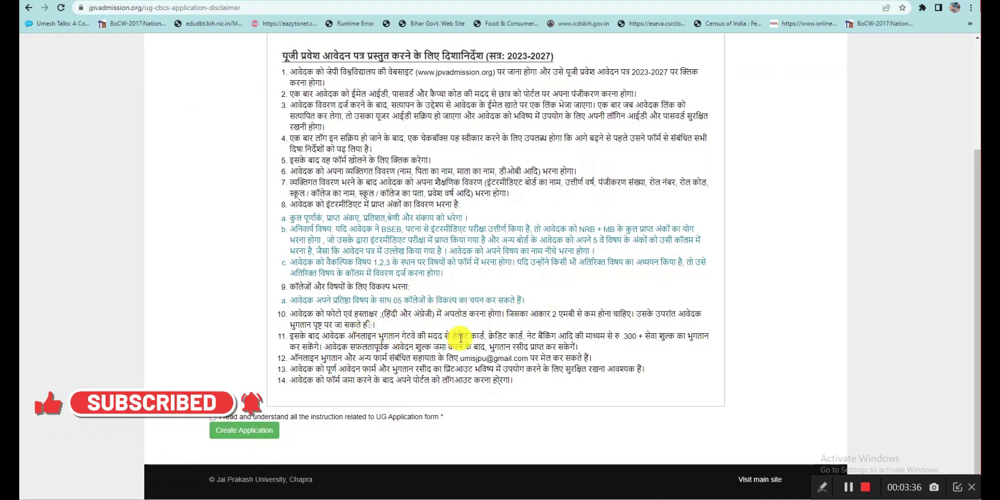
drag(624, 336, 676, 338)
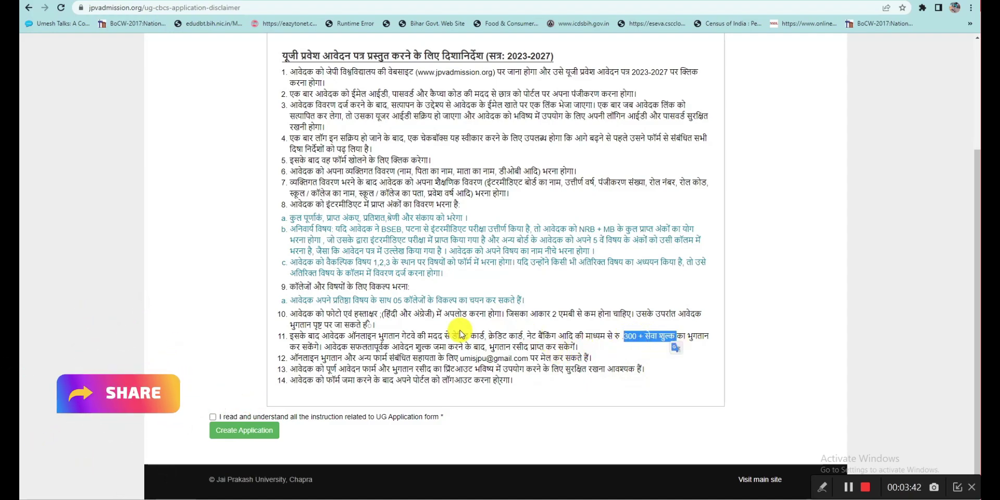
click(213, 416)
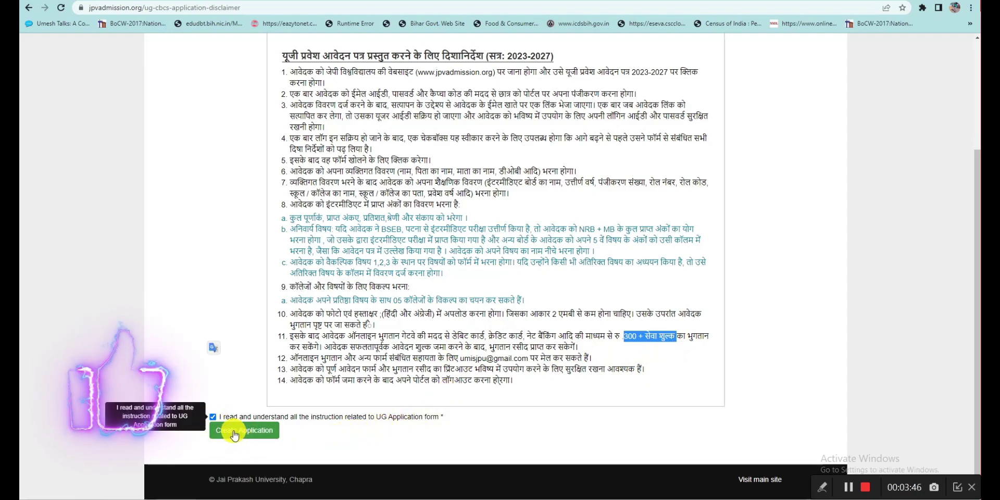
click(235, 435)
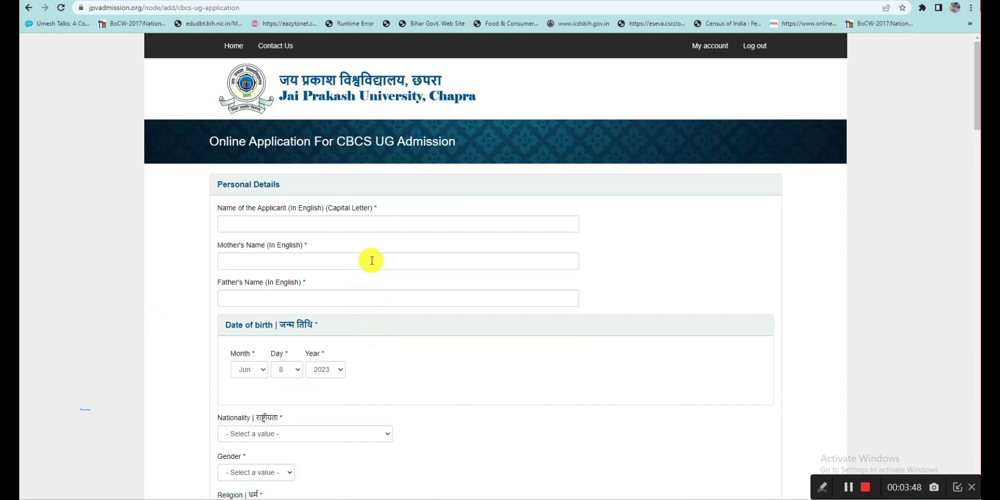
Set the applicant's nationality to Indian in the Personal Details section
scroll(372, 261, down, 2)
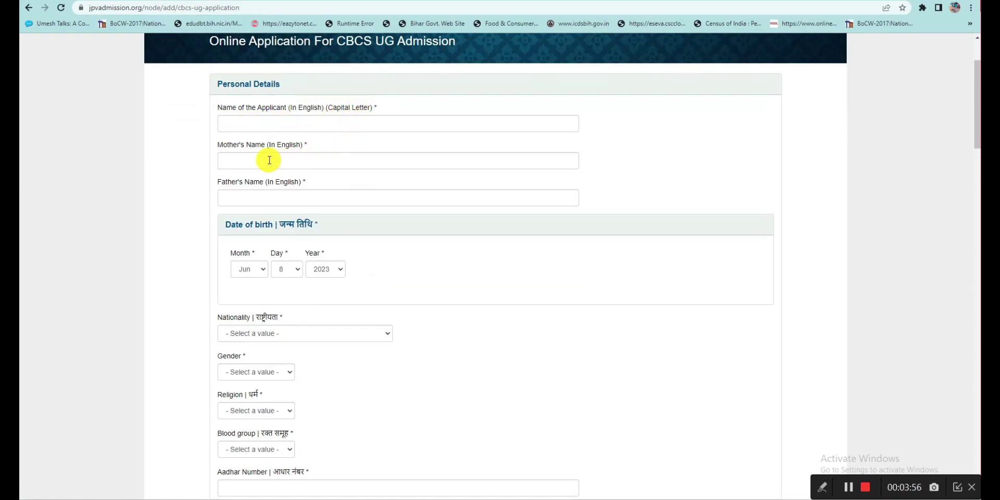
scroll(367, 215, down, 1)
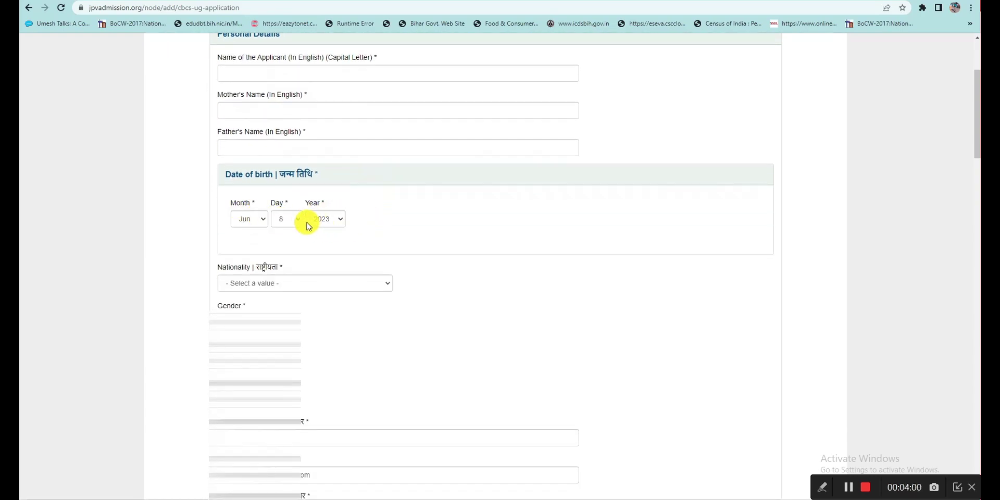
scroll(312, 213, down, 2)
click(270, 183)
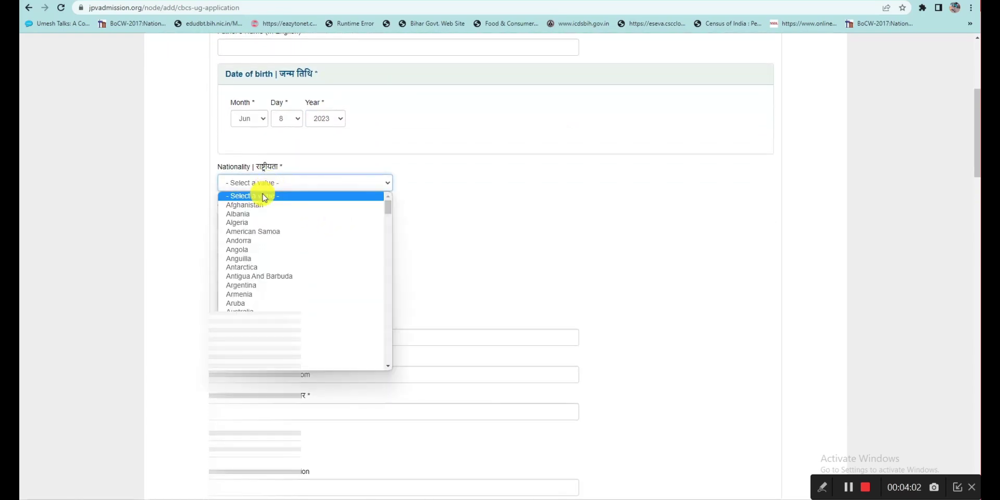
key(i)
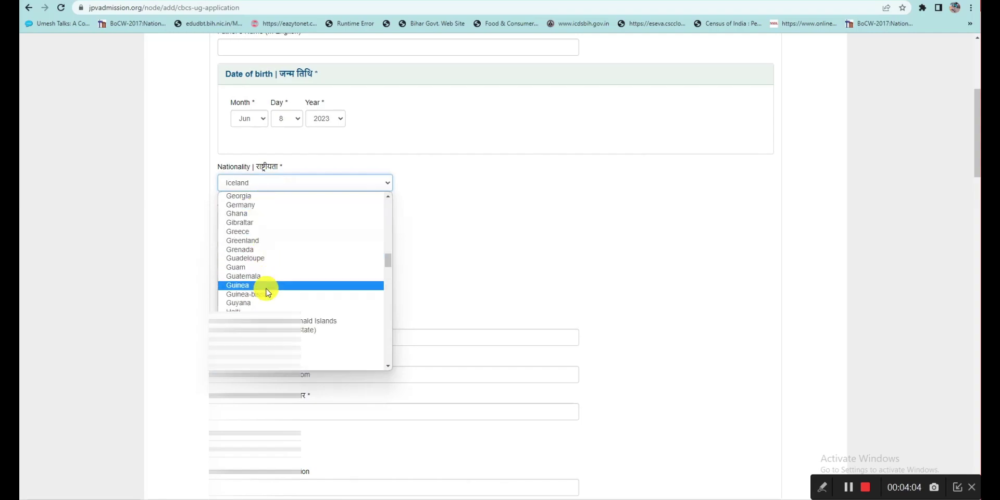
key(Down)
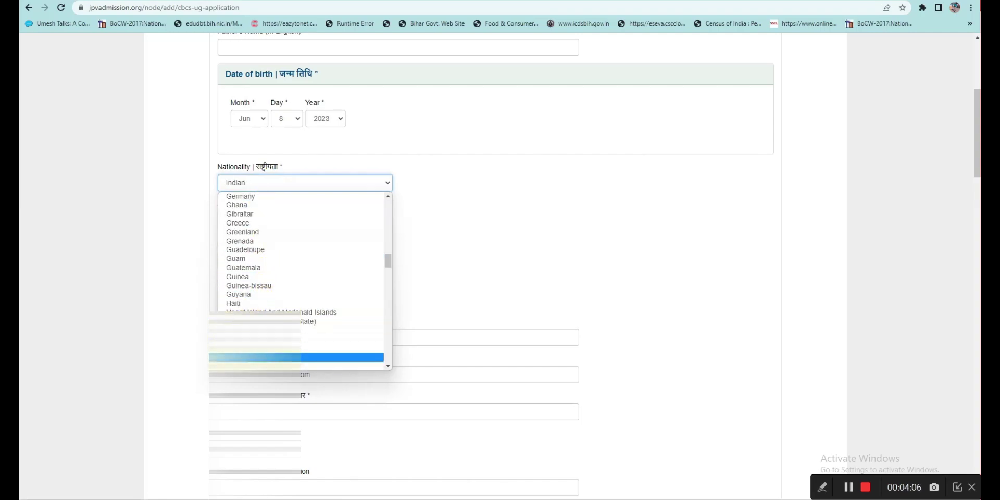
key(Return)
Set the applicant's gender to Male, religion to Hindu and blood group to B+
click(252, 221)
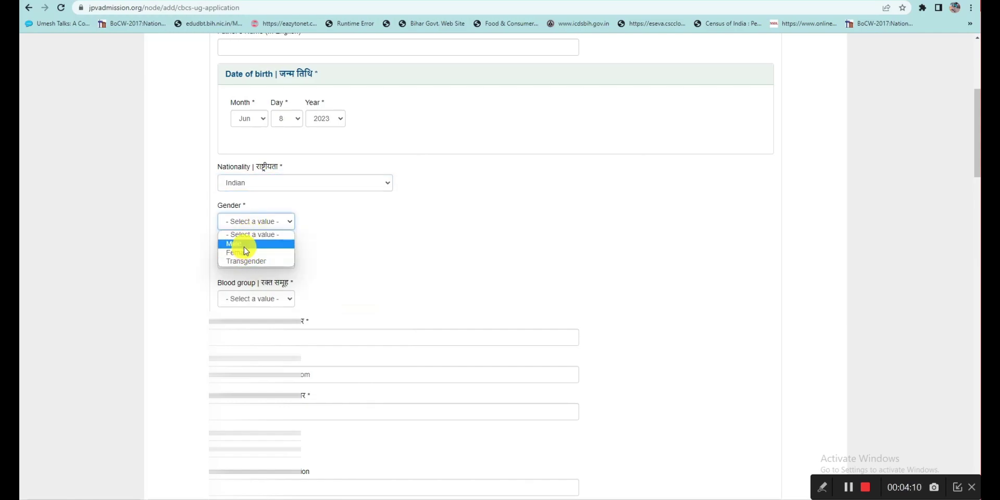
click(246, 245)
click(251, 261)
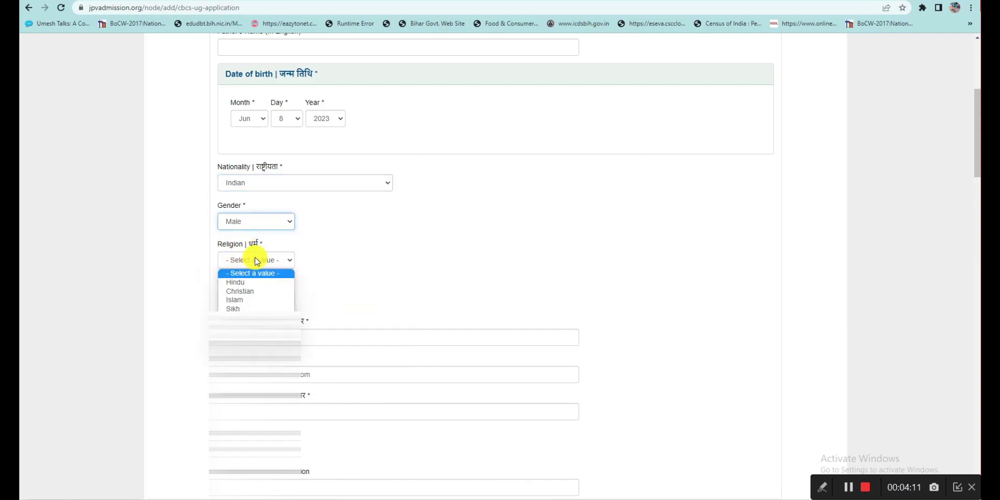
click(249, 286)
click(256, 300)
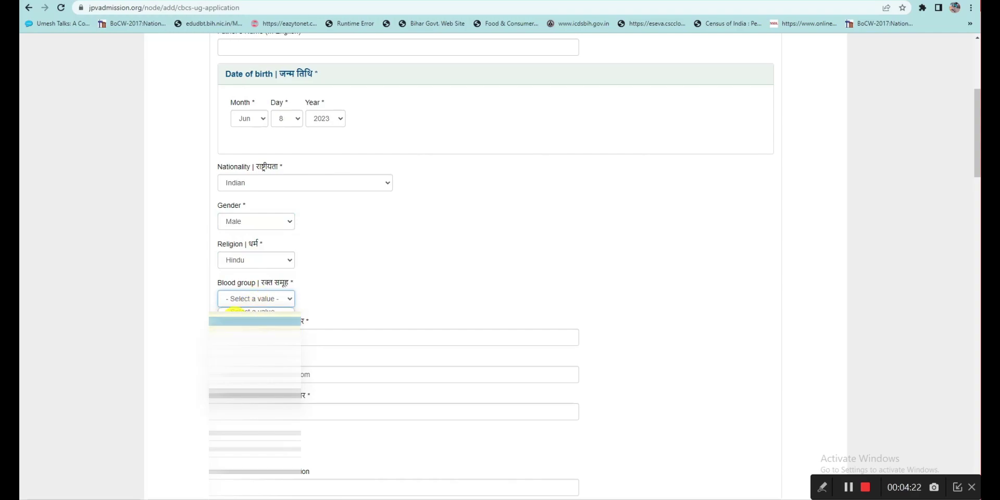
click(255, 348)
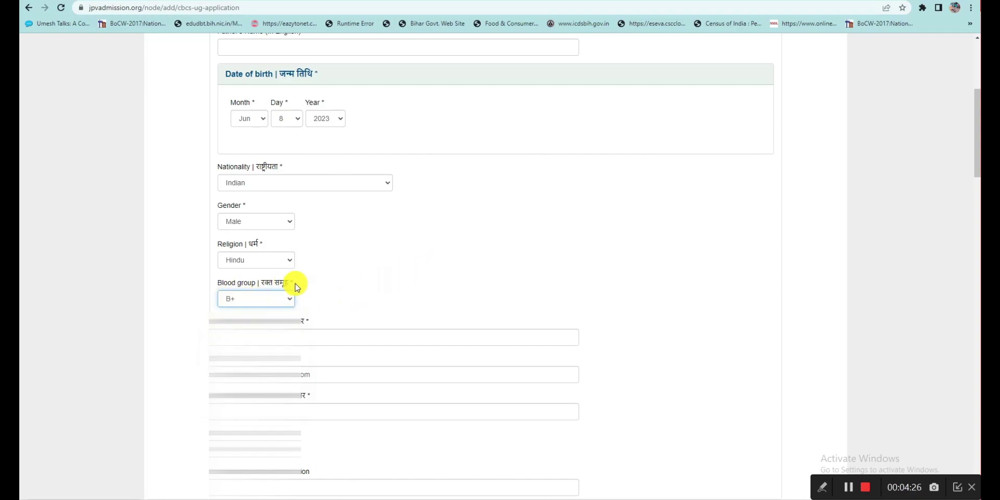
scroll(386, 276, down, 1)
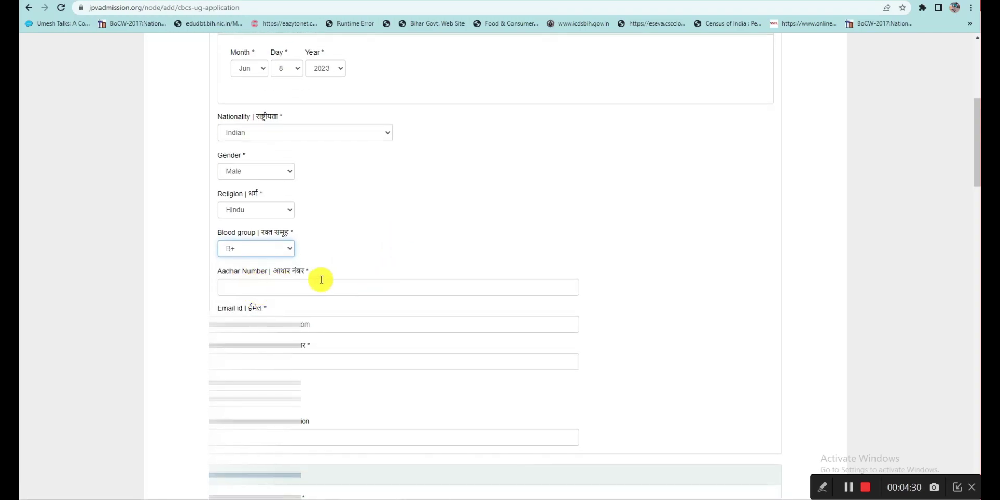
Set the applicant's marital status to Unmarried in the personal details
scroll(346, 284, down, 1)
scroll(333, 276, down, 1)
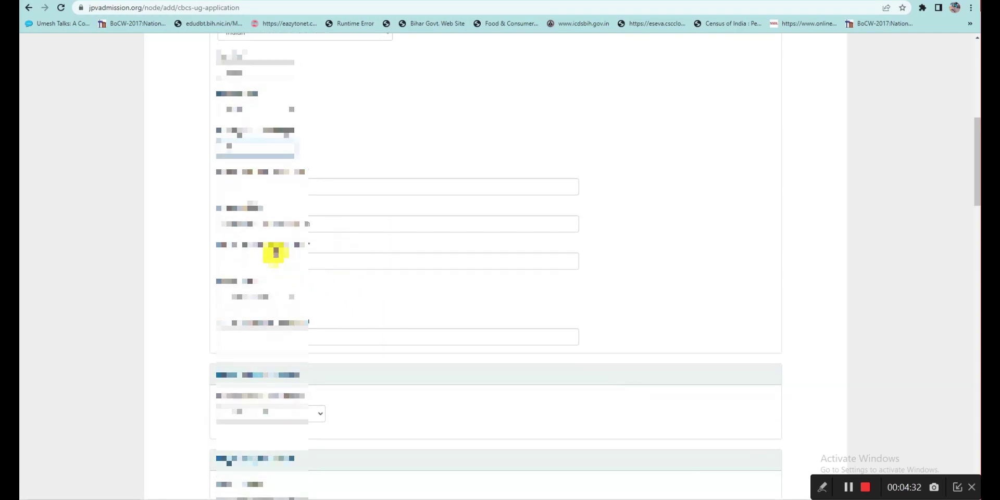
scroll(265, 245, down, 1)
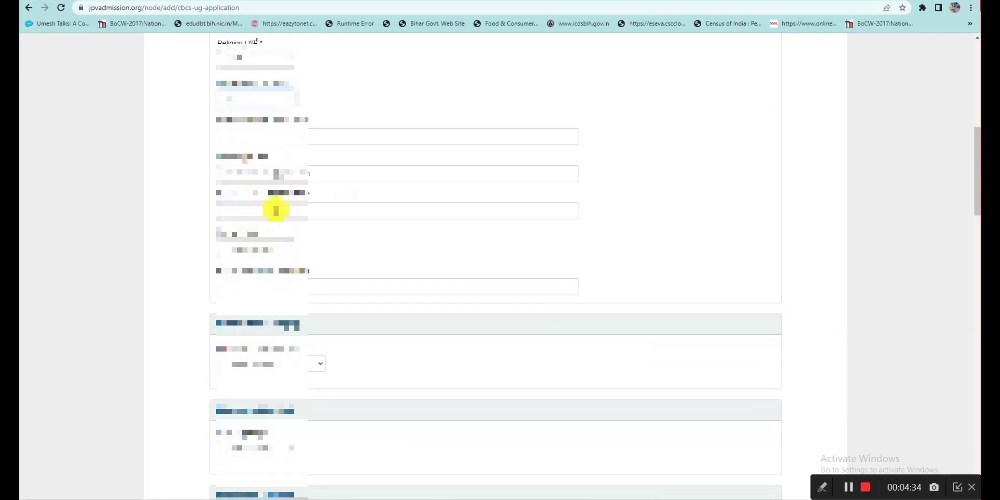
click(268, 247)
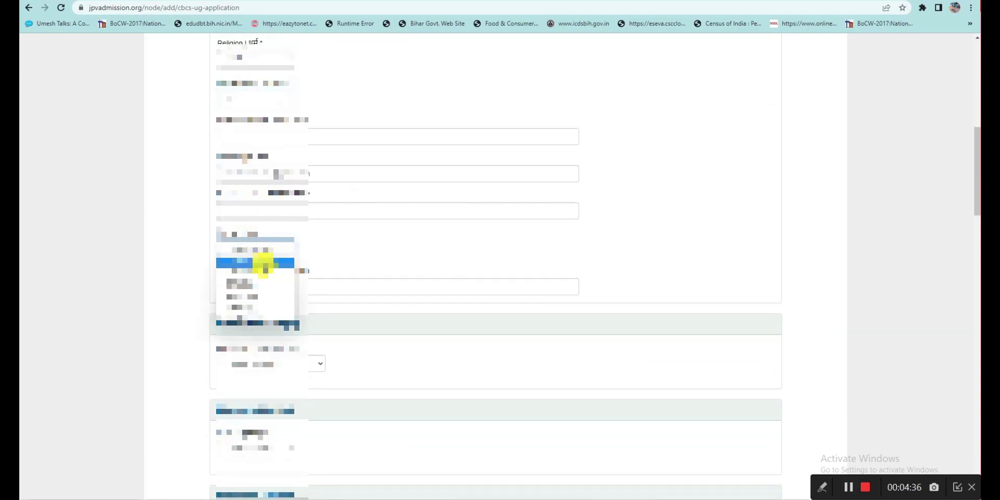
click(243, 274)
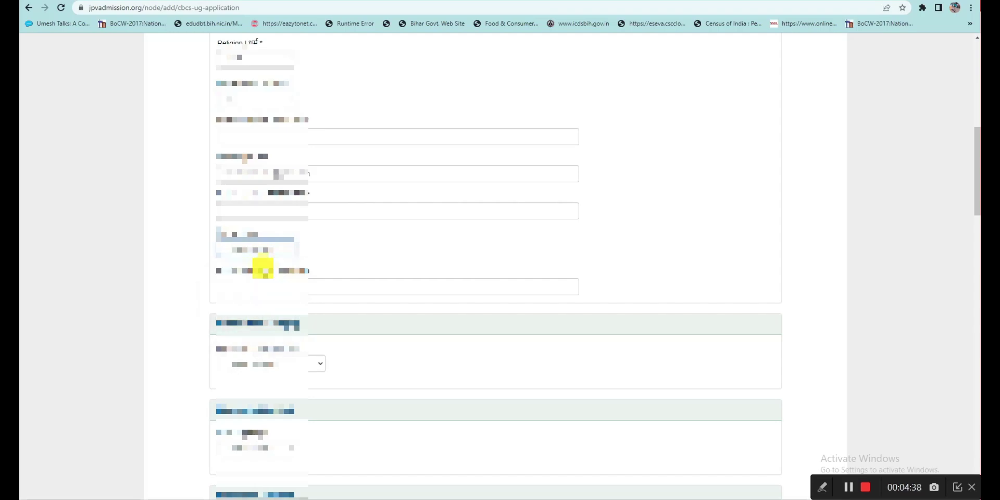
Set the applicant's reservation category to Extremely Backward Class
scroll(373, 268, down, 1)
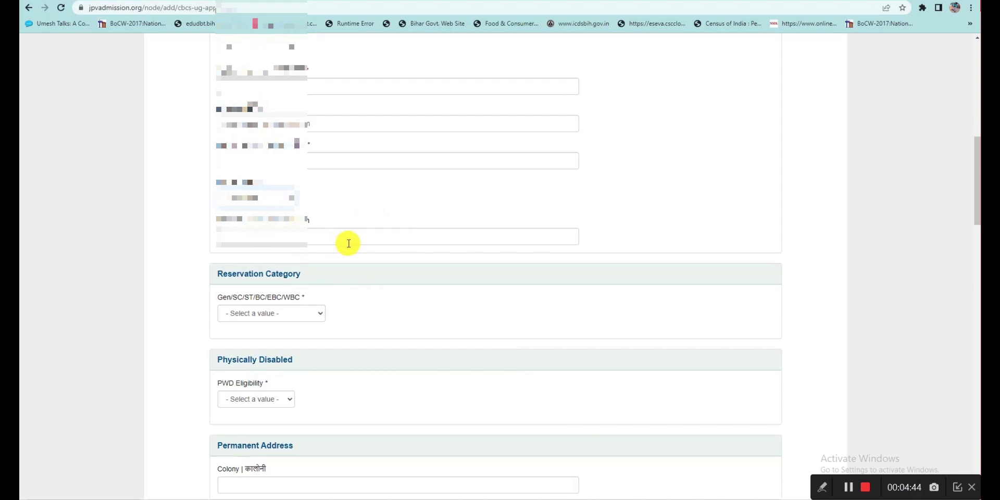
scroll(348, 243, down, 2)
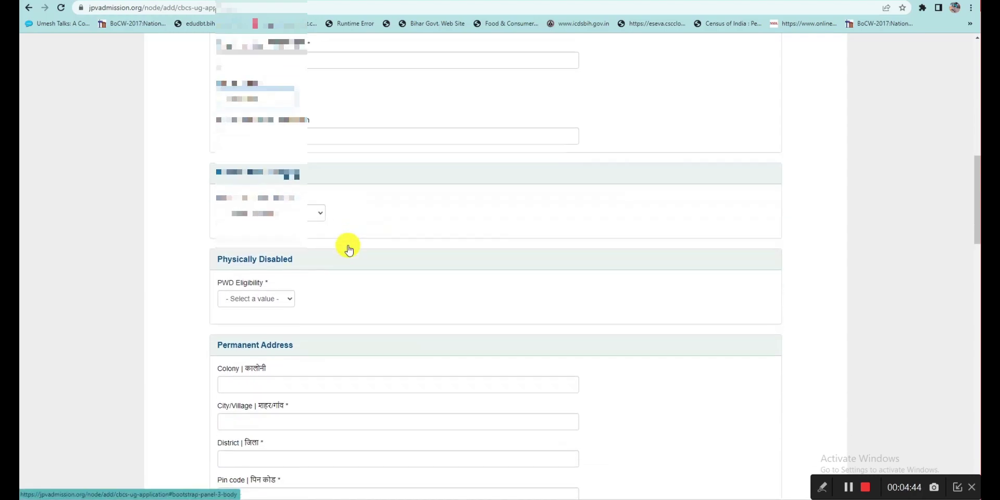
click(271, 215)
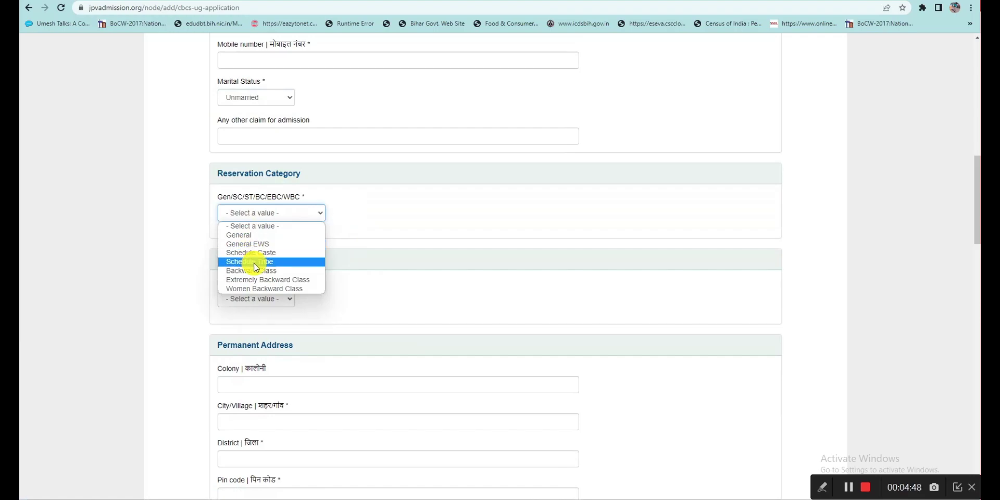
click(261, 282)
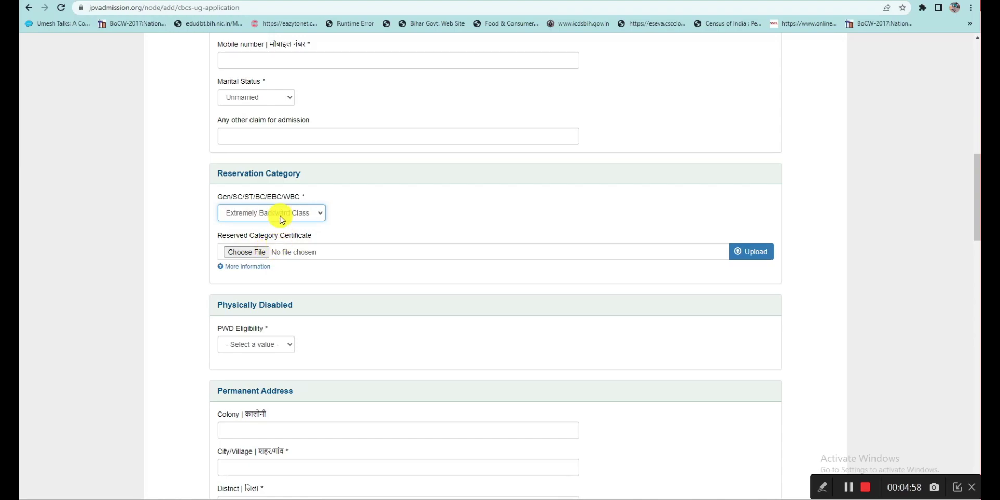
Try the General, General EWS, Schedule Tribe and Backward Class reservation categories, and return the selection to Extremely Backward Class
click(263, 213)
click(264, 235)
click(263, 213)
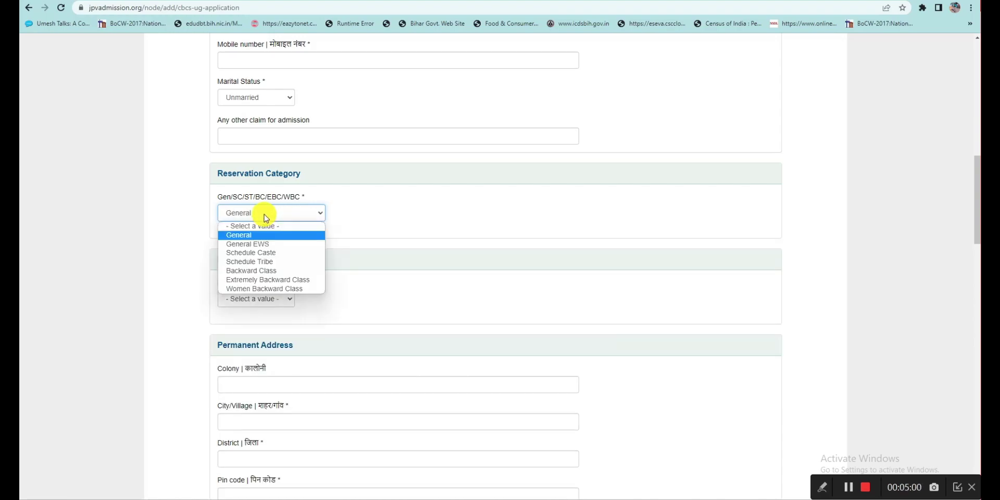
click(262, 243)
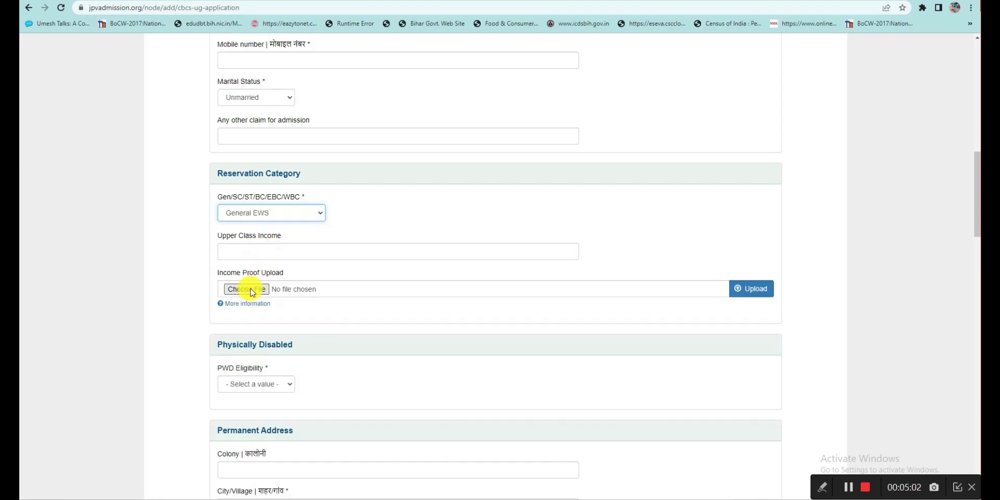
click(264, 213)
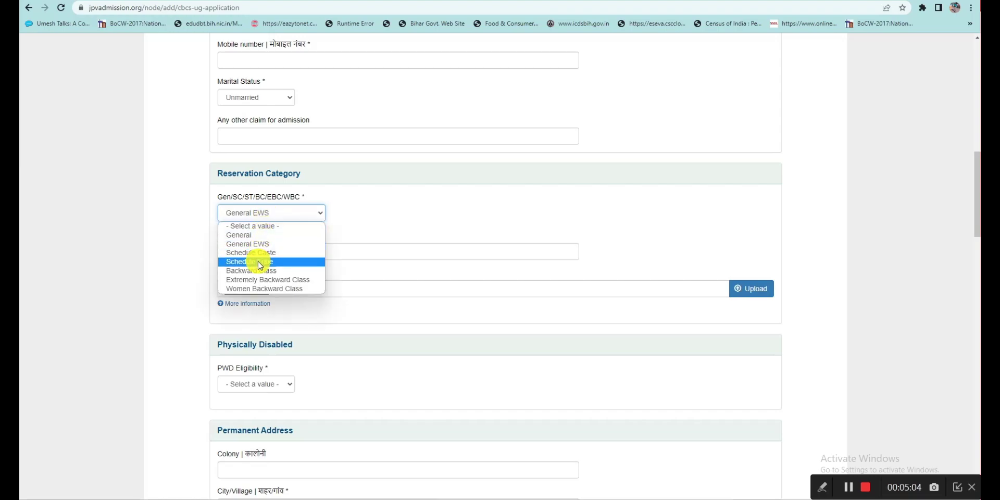
click(259, 262)
click(254, 213)
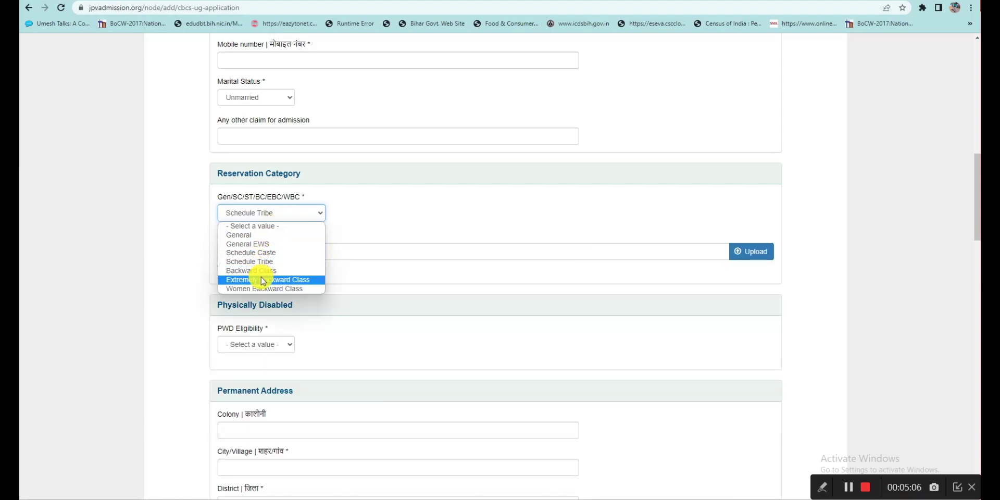
click(252, 235)
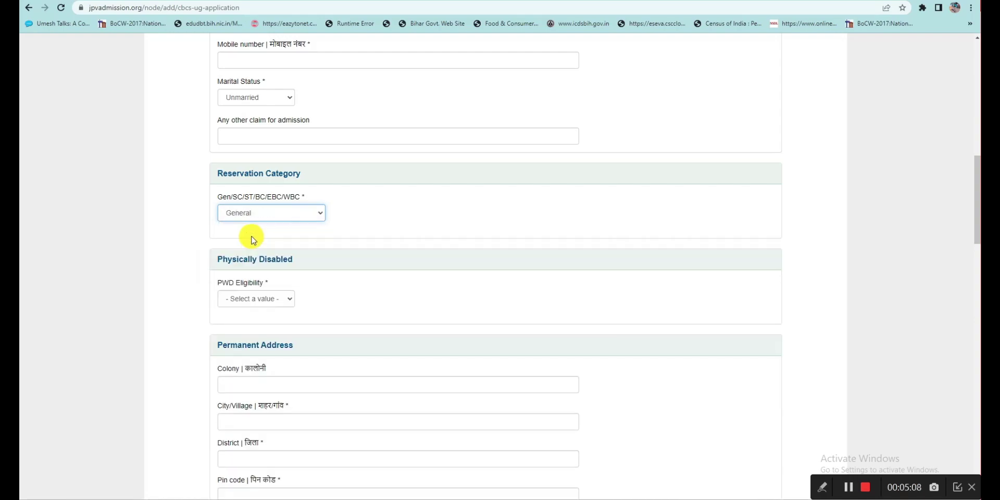
click(269, 218)
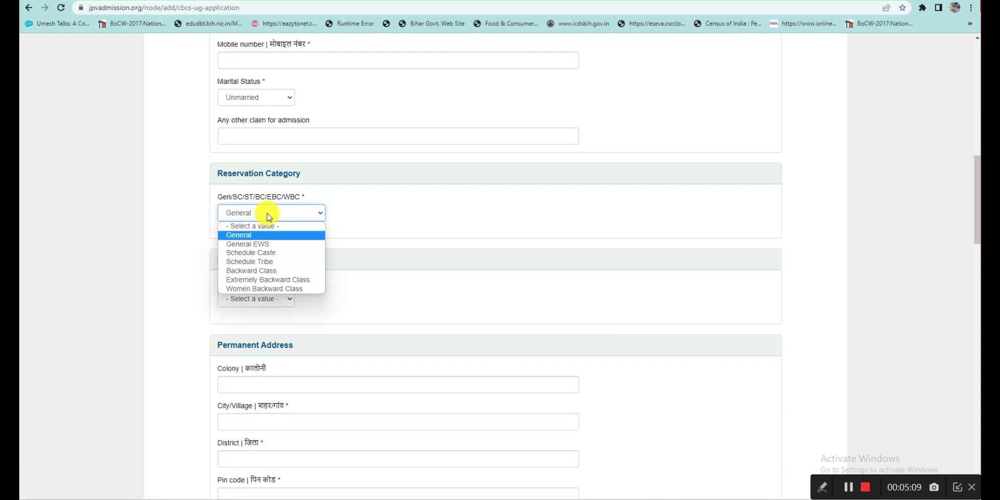
click(265, 271)
click(263, 212)
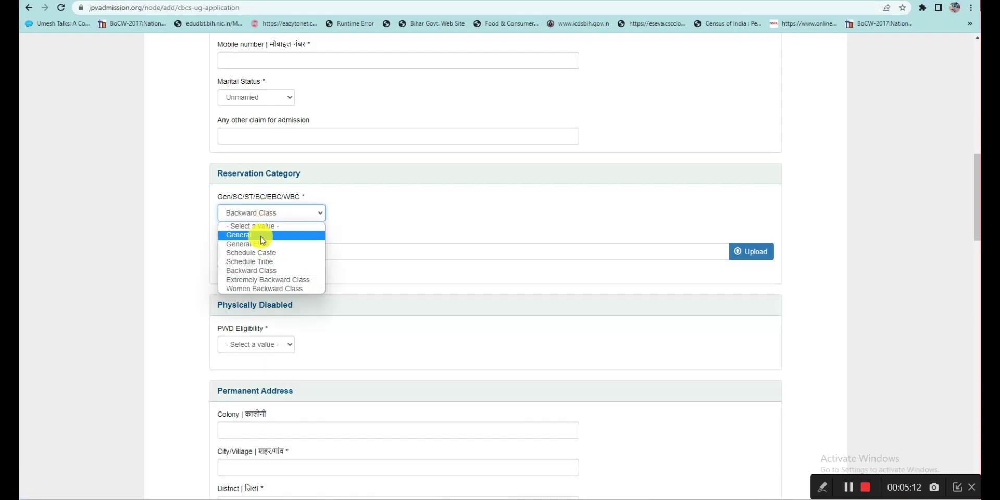
click(255, 280)
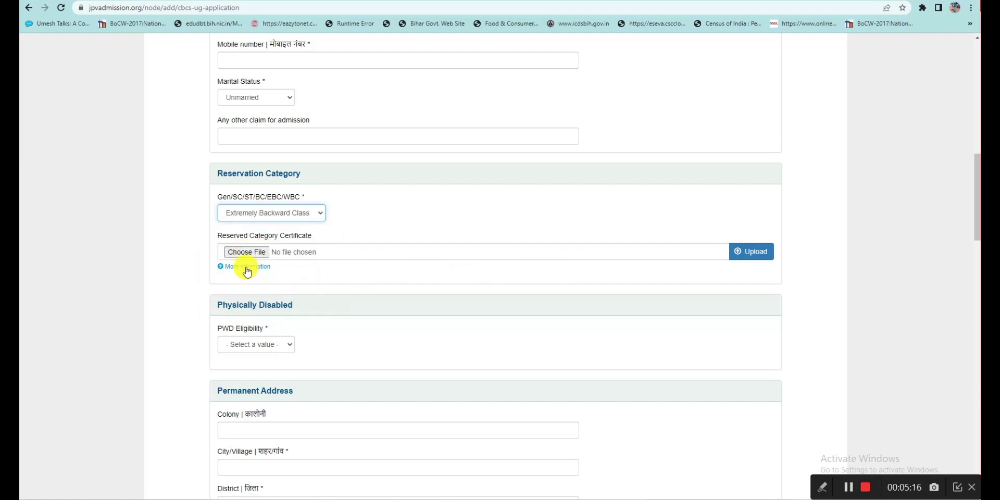
Check the file requirements and upload Screenshot 2023-06-08 113532.jpg from Downloads as the reserved category certificate
click(246, 268)
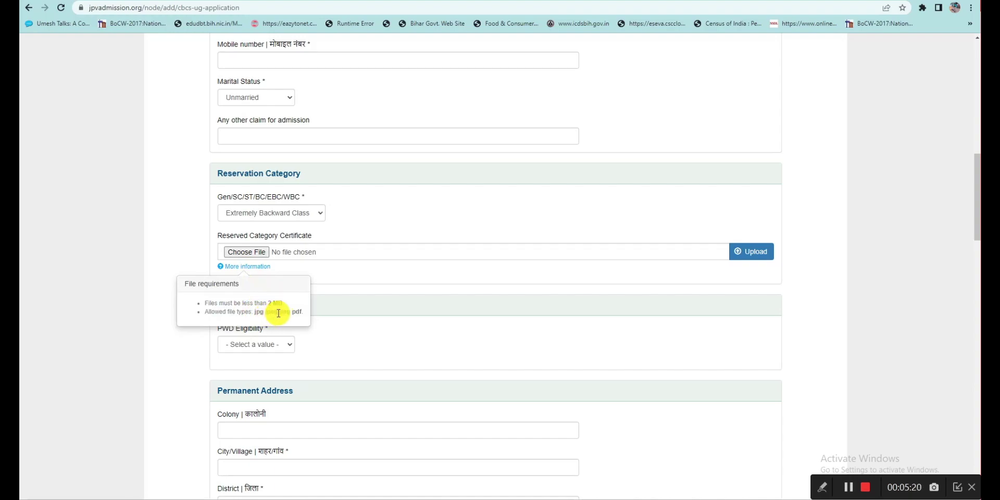
click(350, 253)
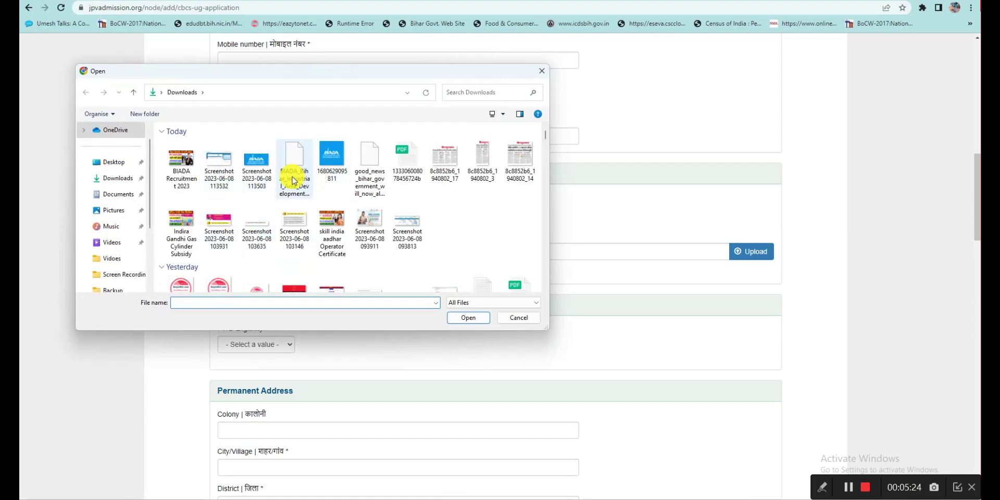
double_click(219, 165)
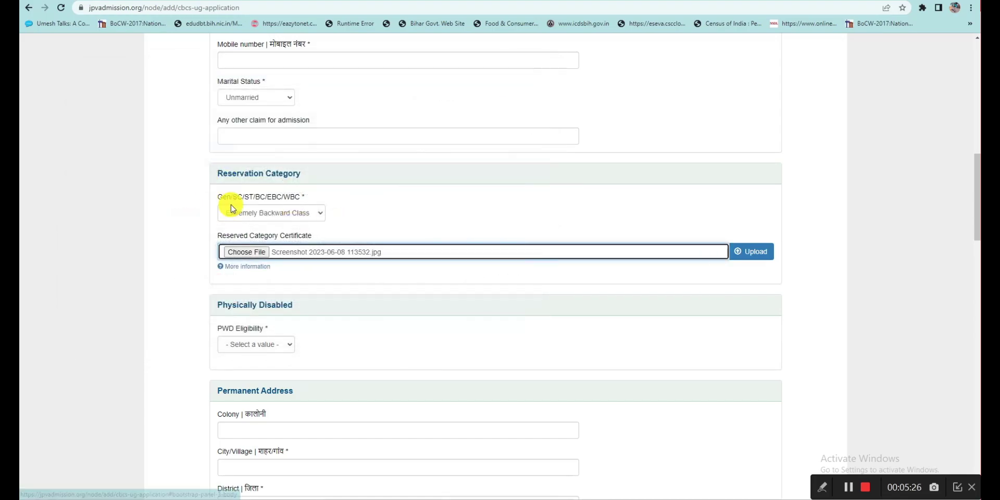
click(755, 254)
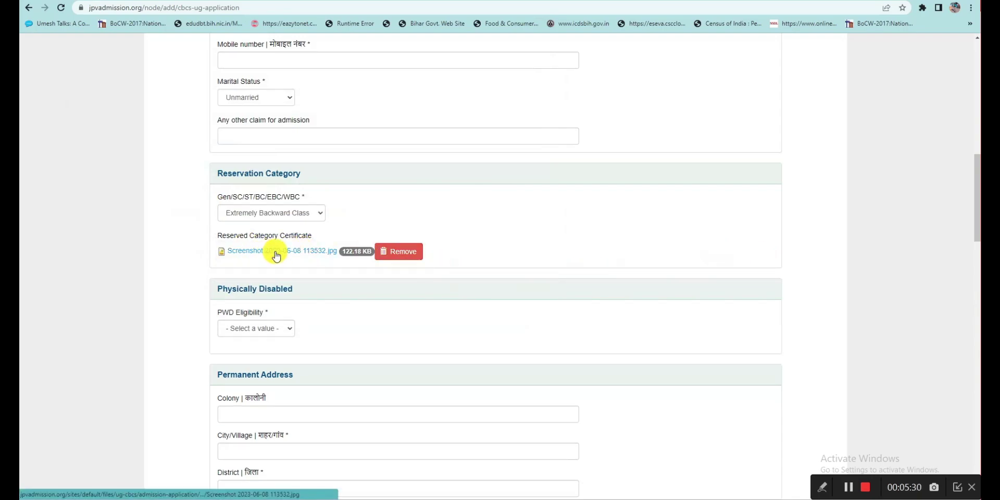
Set PWD Eligibility to No in the Physically Disabled section
scroll(276, 254, down, 2)
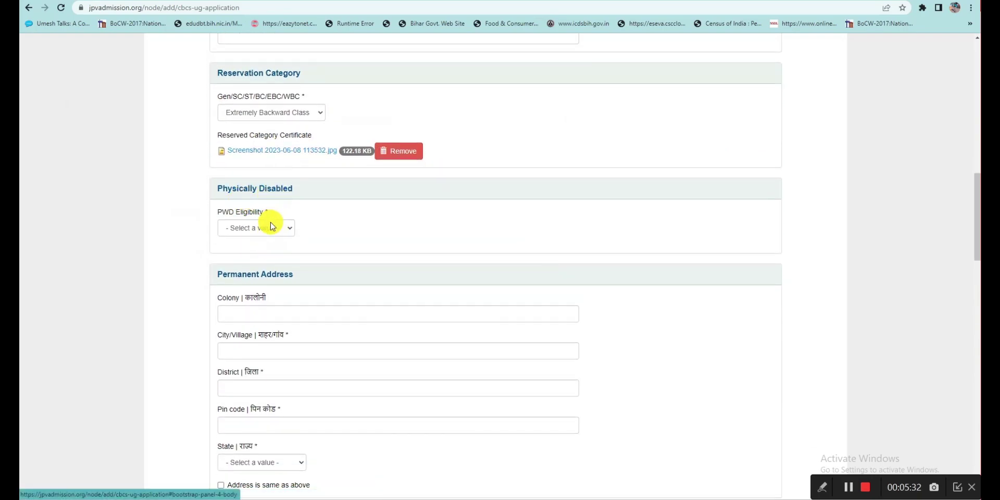
click(266, 229)
click(241, 251)
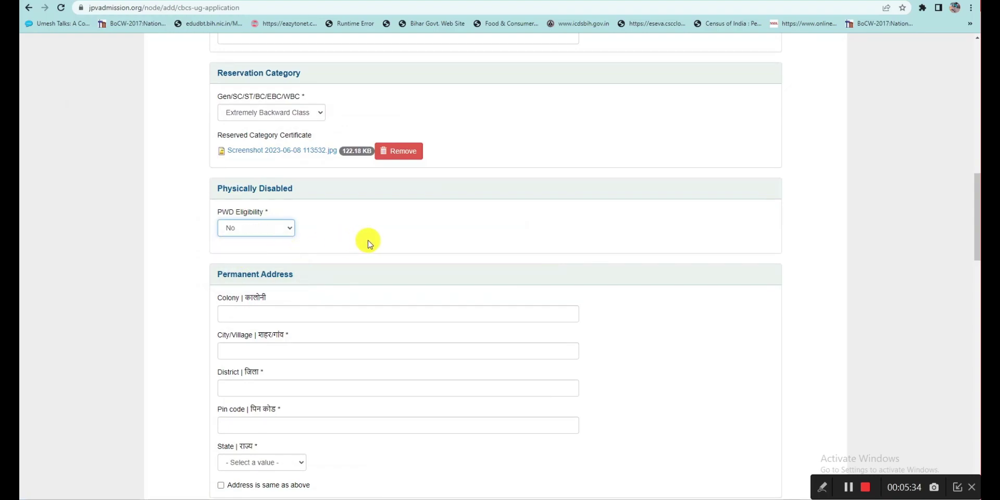
Set the state of the permanent address to Bihar
scroll(369, 238, down, 3)
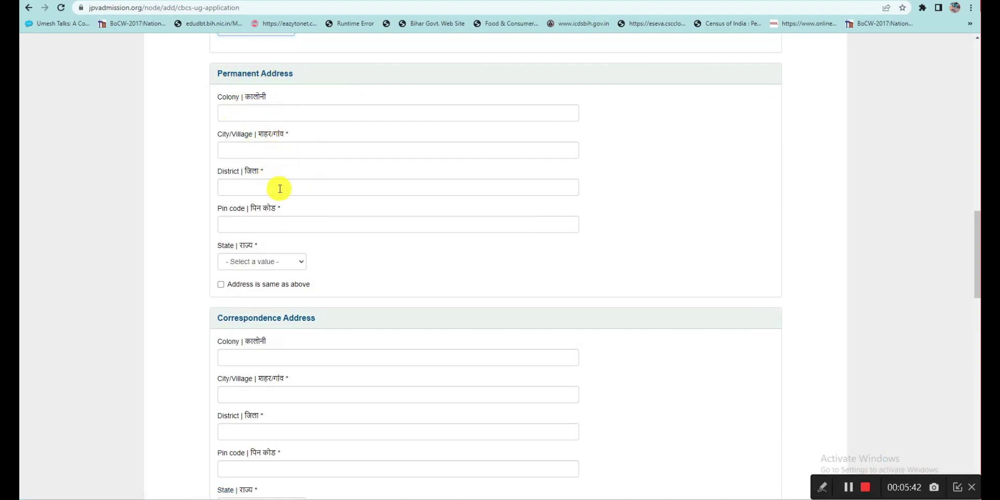
click(267, 261)
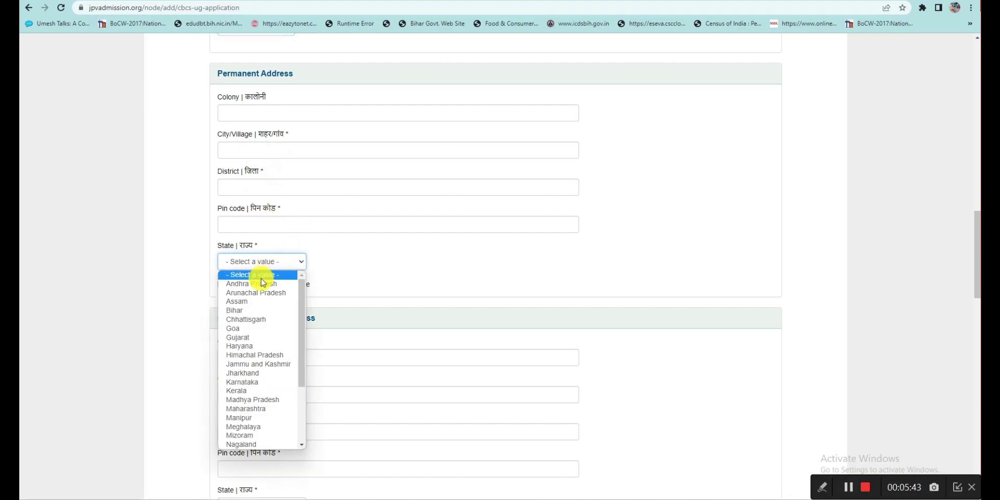
click(250, 310)
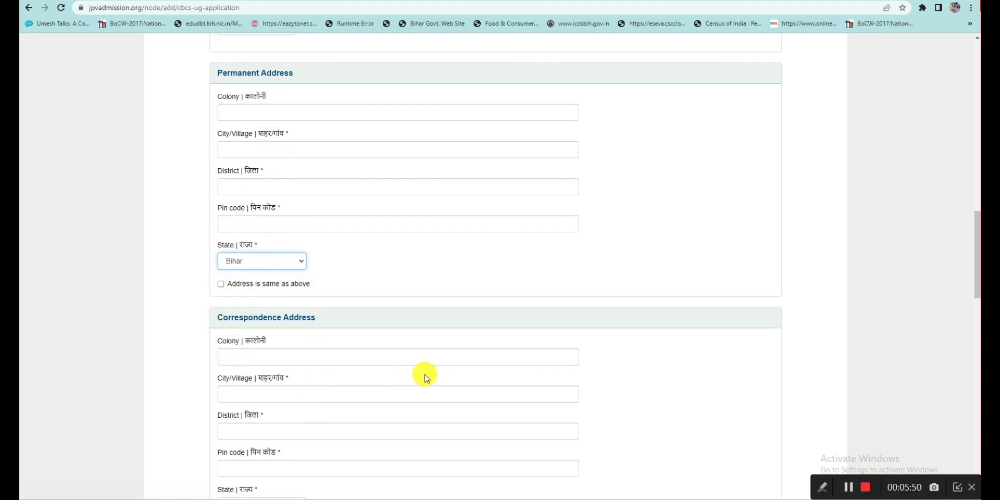
Enter Bihar School Examination Board Patna as the intermediate examination board and choose 2023 as the year of passing
scroll(422, 375, down, 4)
scroll(414, 372, down, 5)
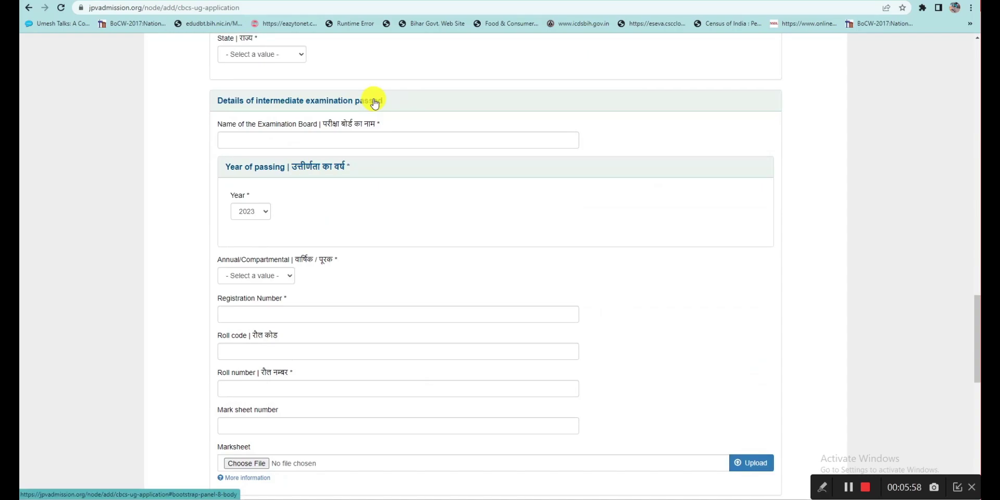
click(290, 139)
text(Bihar School Examination Board Patna)
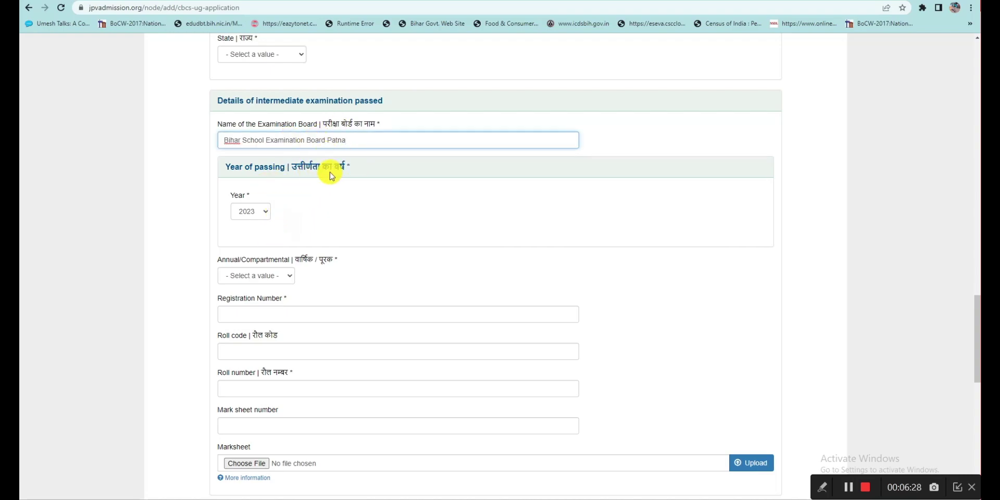
click(251, 213)
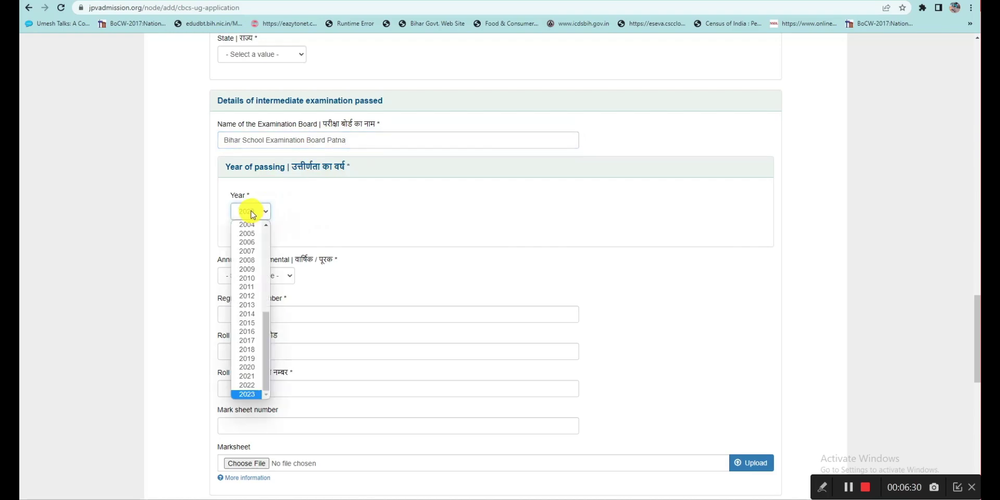
click(247, 395)
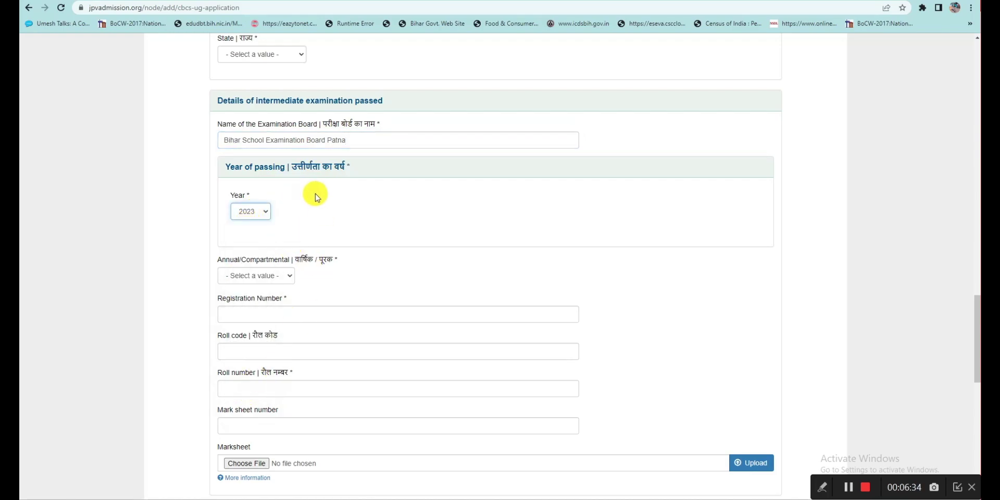
Set the intermediate examination's Annual/Compartmental type to Annual
scroll(339, 185, down, 2)
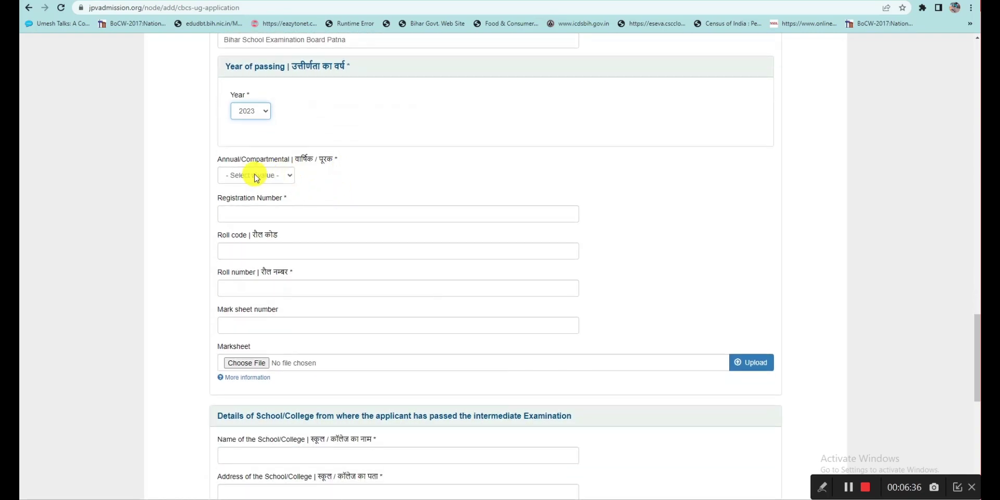
click(254, 176)
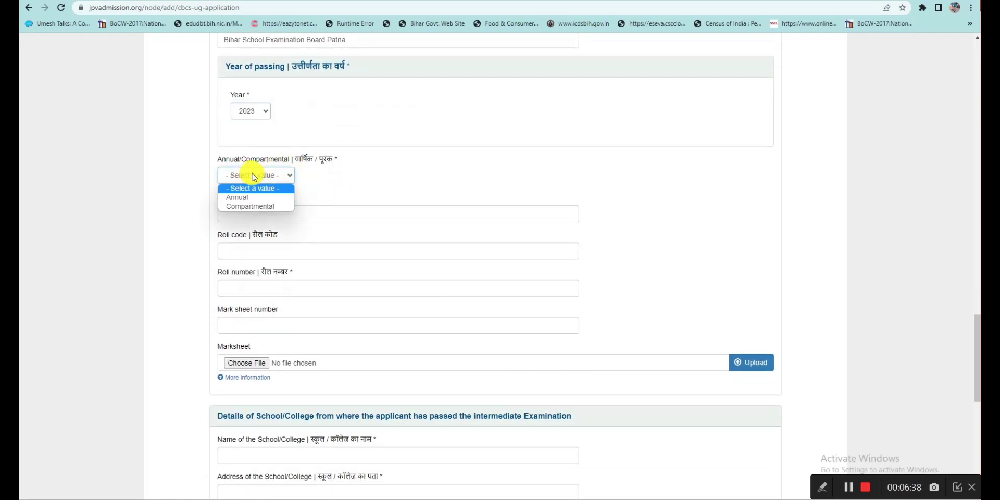
click(243, 202)
Review the remaining intermediate examination fields and check the file requirements for the marksheet upload
scroll(324, 188, down, 1)
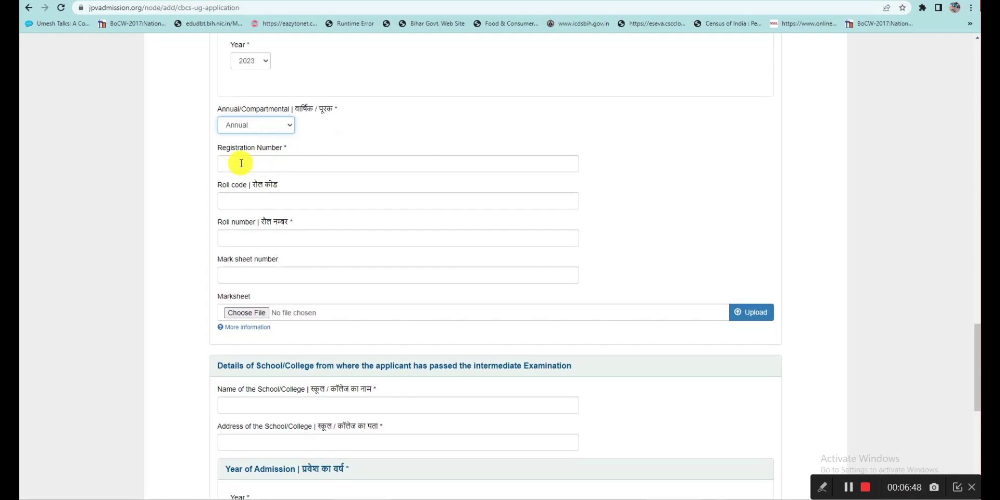
scroll(263, 170, down, 1)
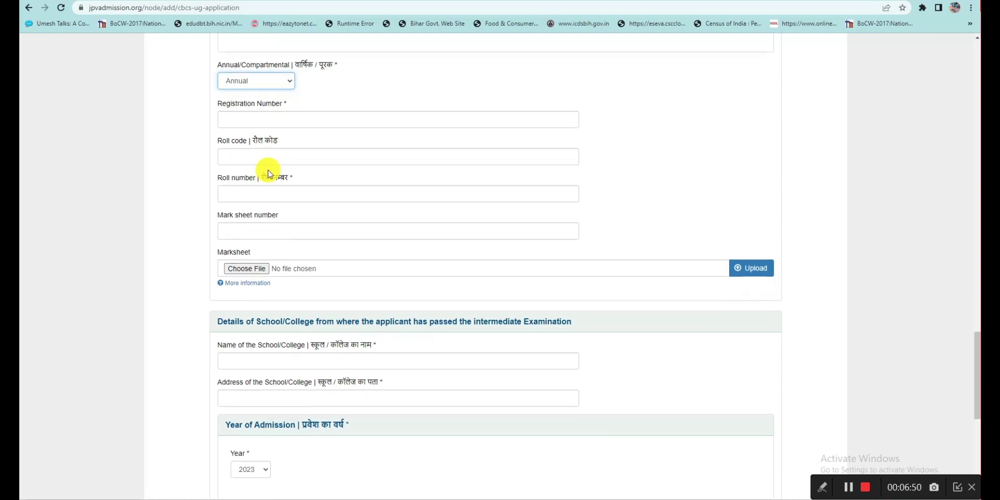
scroll(300, 189, down, 1)
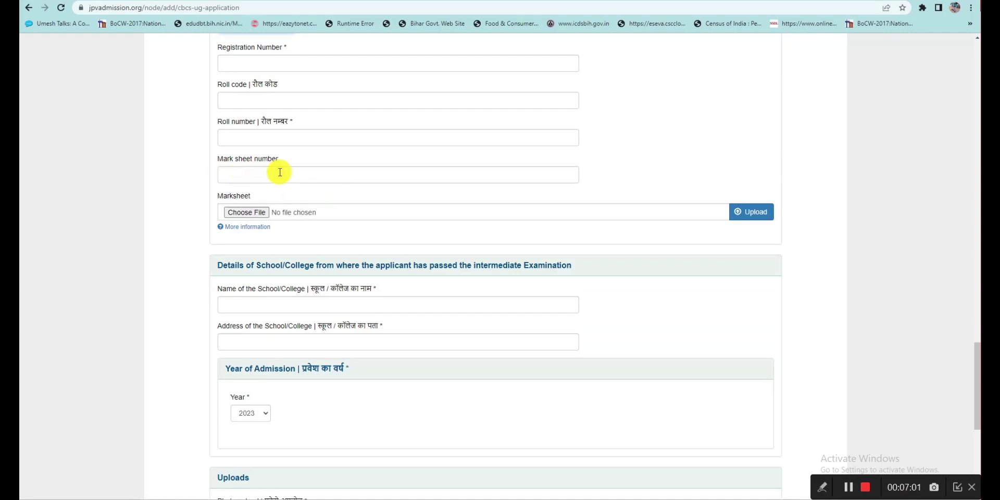
click(246, 227)
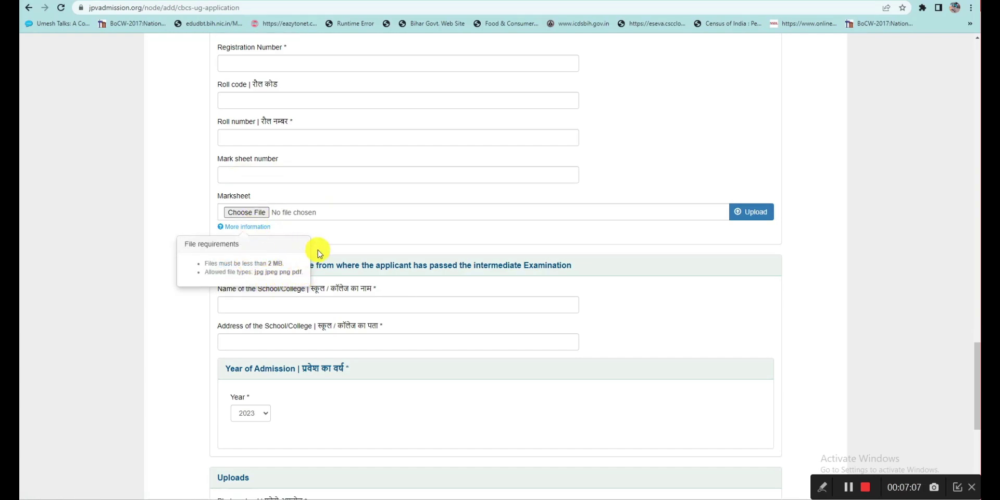
Dismiss the file requirements note and upload Screenshot 2023-06-08 113503.jpg from the Downloads folder as the marksheet
click(319, 230)
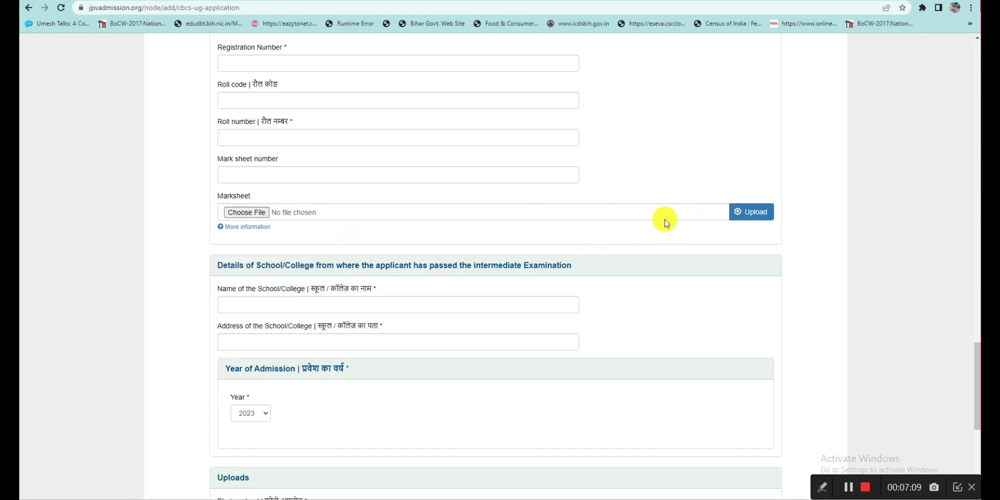
click(748, 212)
click(251, 215)
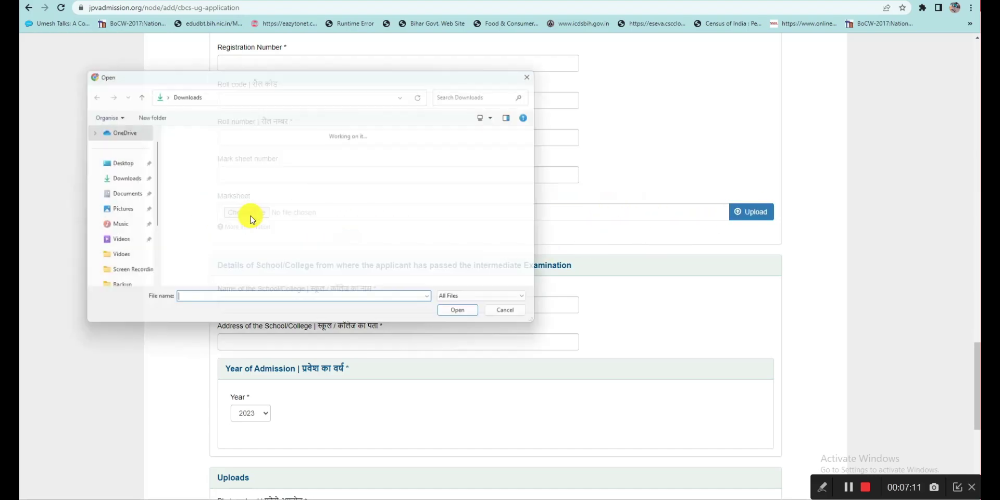
double_click(257, 167)
click(748, 212)
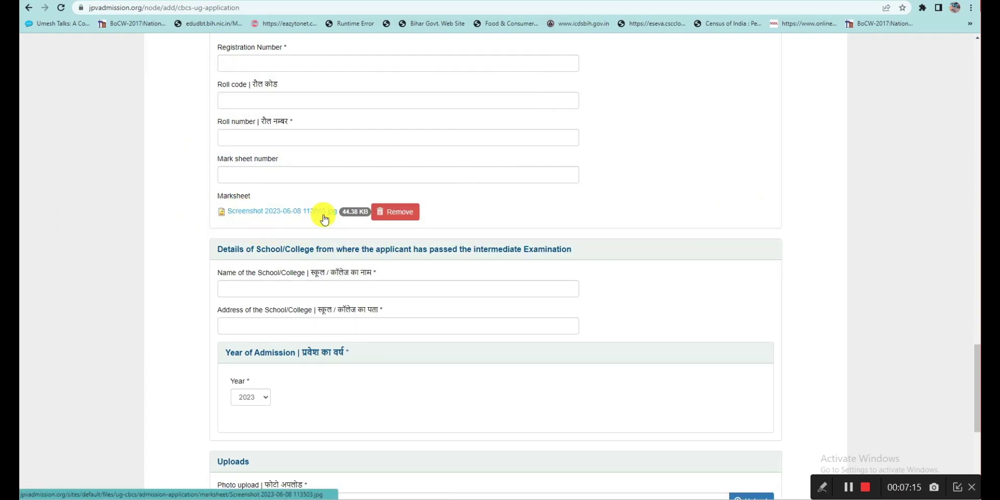
Fill in the intermediate school details with the name High School Barauli, the address Barauli and 2021 as the year of admission
scroll(469, 241, down, 2)
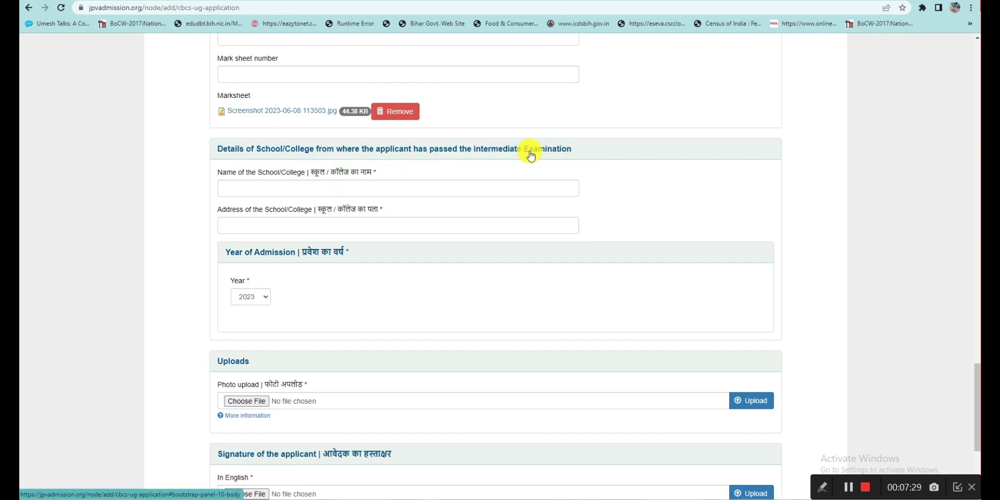
click(324, 188)
text(H)
text(igh School Barauli)
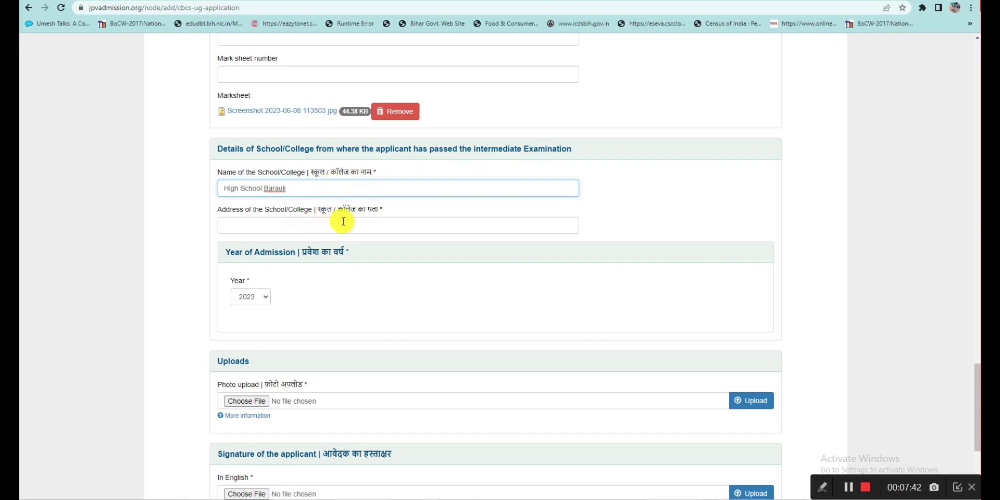
click(328, 226)
text(Barauli)
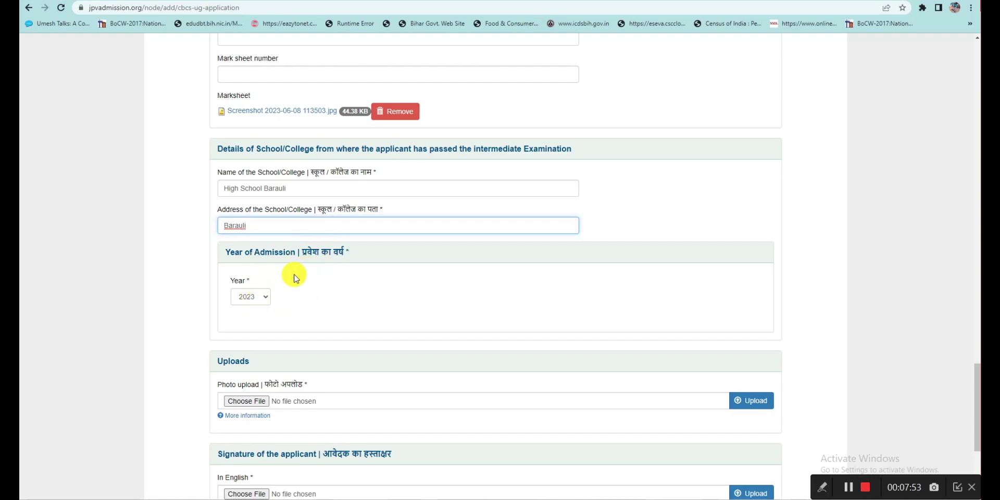
click(257, 301)
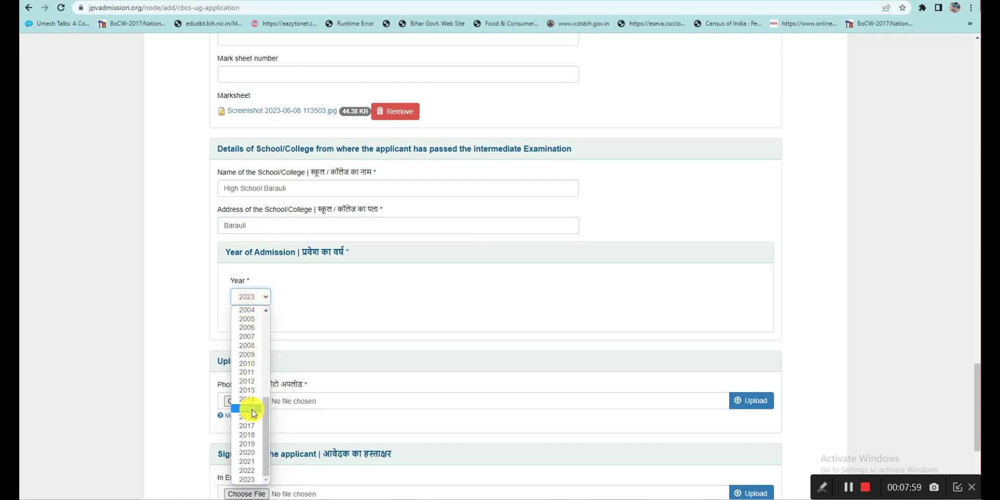
click(251, 464)
Check the file requirements for the photo and upload Photo.png from the Demo files folder on the Desktop
scroll(393, 286, down, 2)
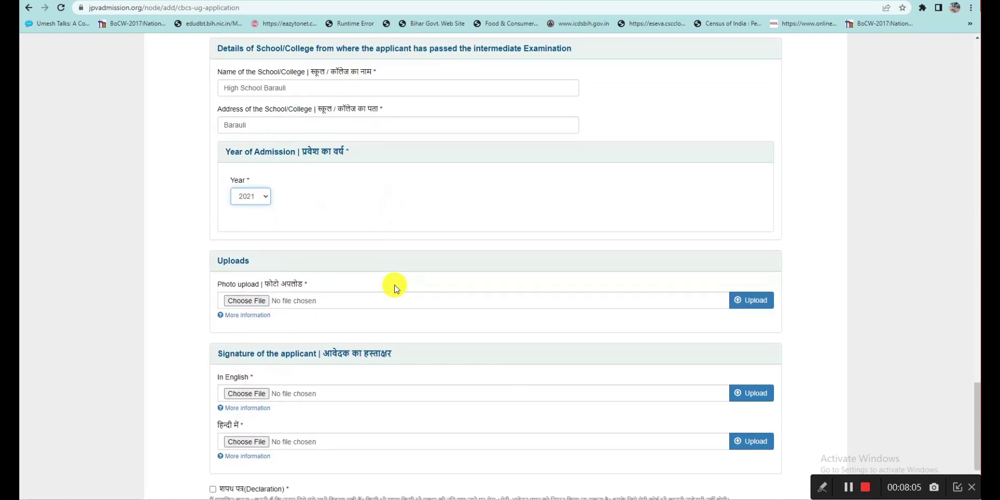
scroll(395, 288, down, 1)
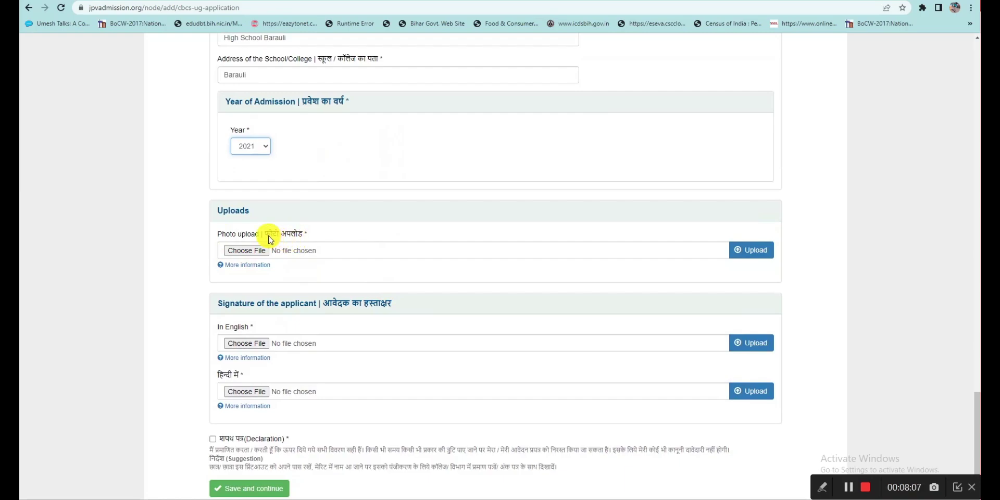
click(248, 265)
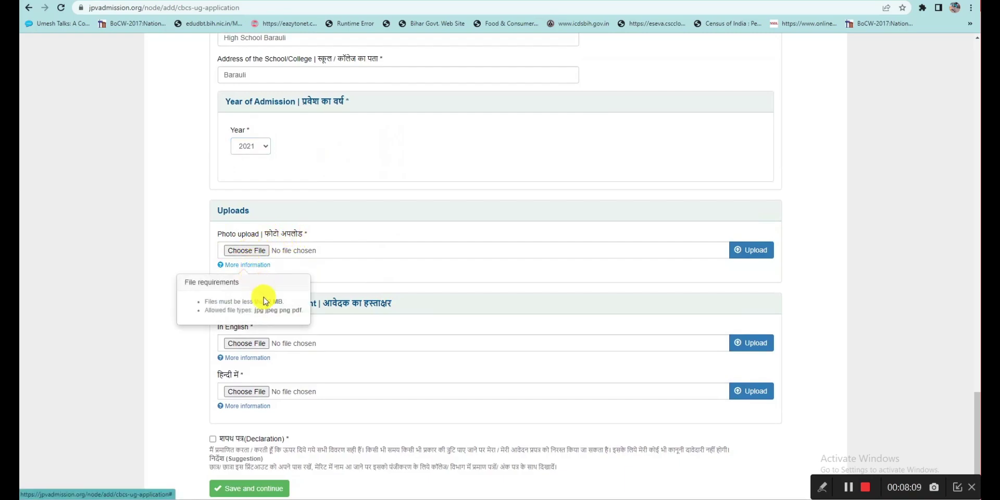
click(324, 271)
click(251, 253)
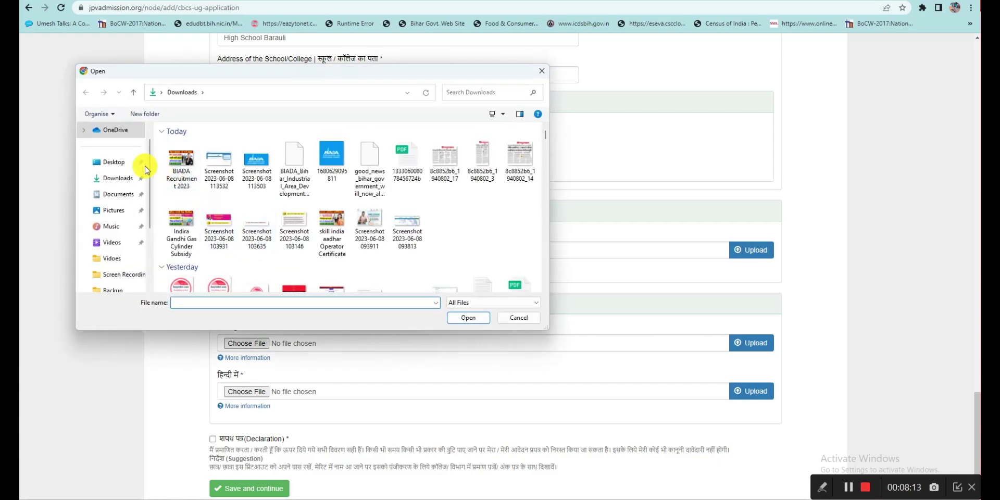
click(116, 162)
double_click(193, 145)
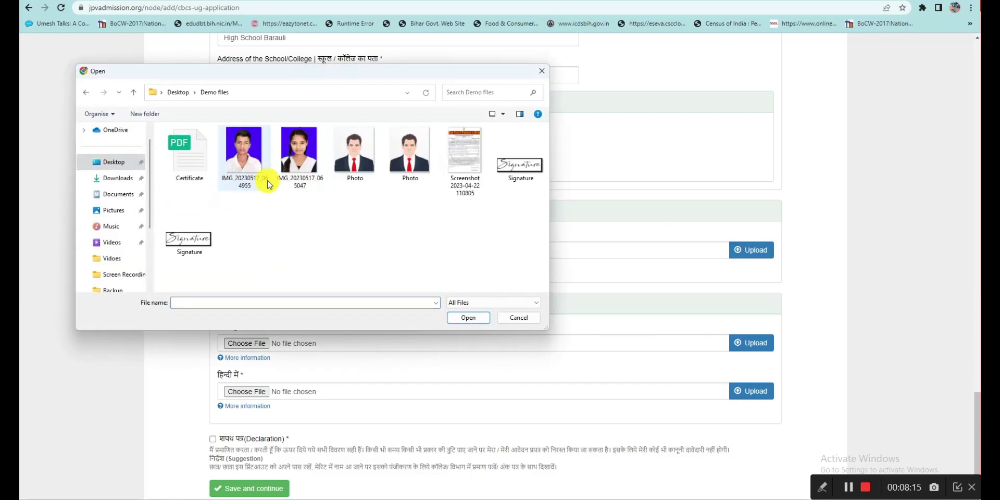
double_click(399, 158)
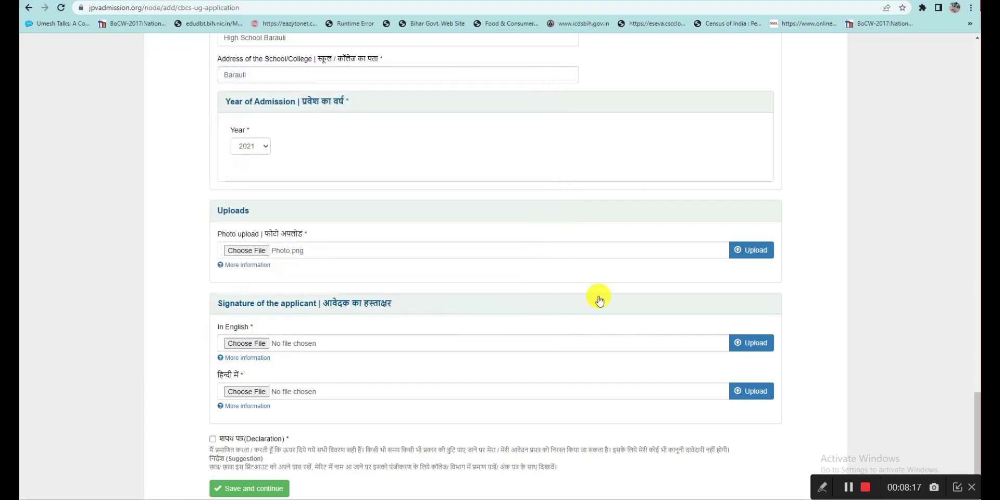
click(745, 250)
Upload Signature.jpg from the Demo files folder as both the English and the Hindi signature of the applicant
scroll(247, 282, down, 1)
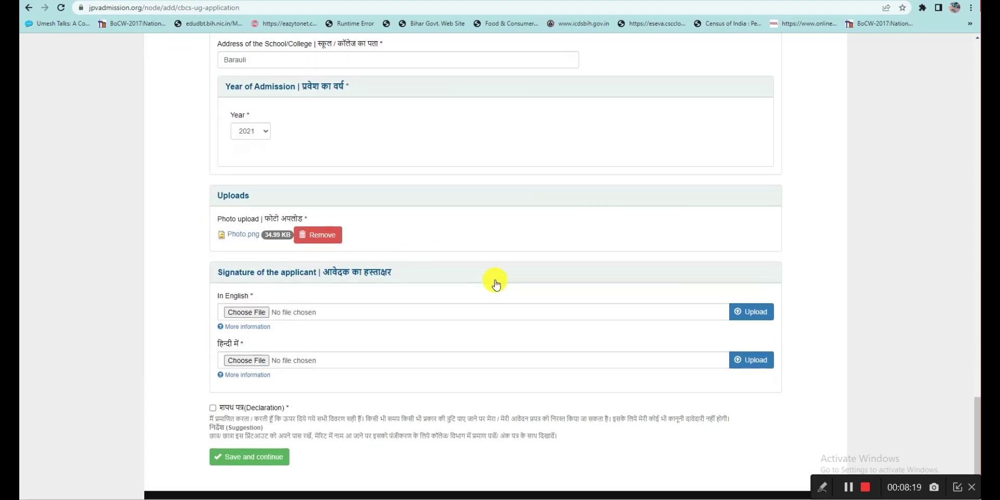
click(233, 279)
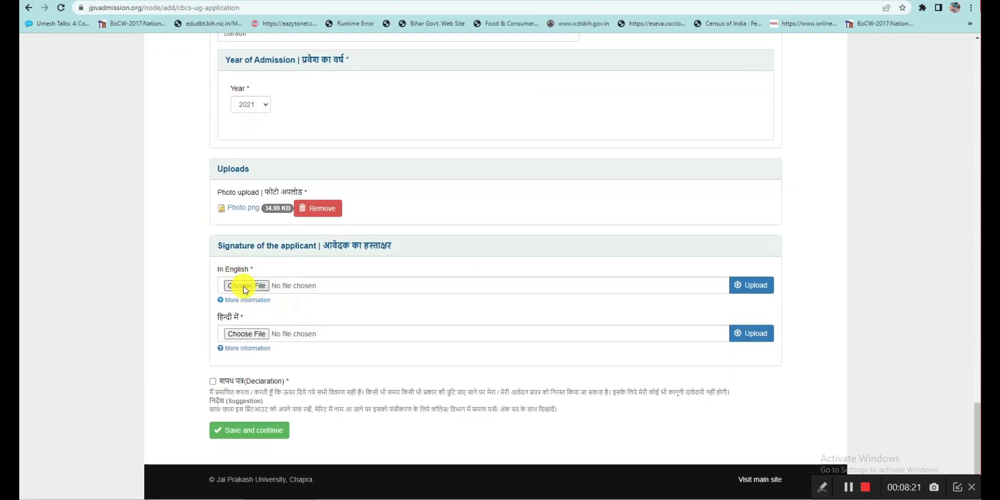
double_click(505, 172)
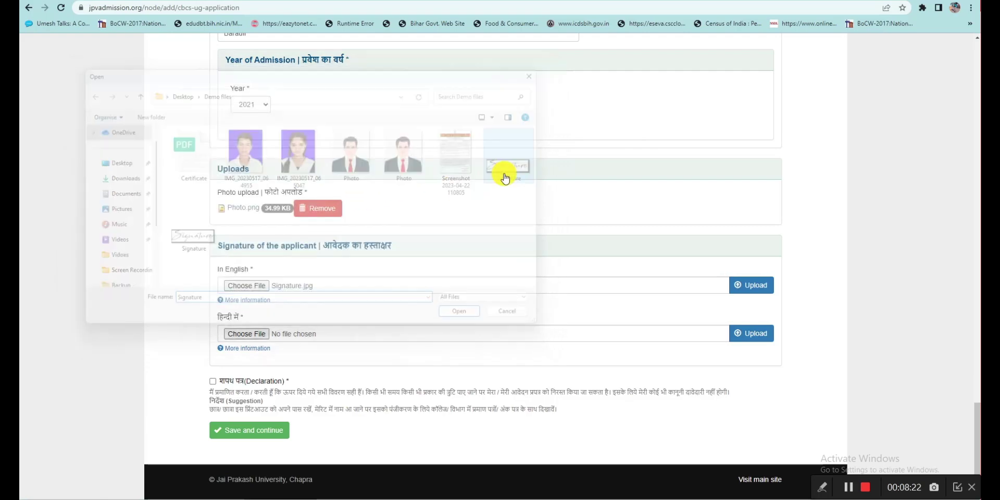
click(753, 285)
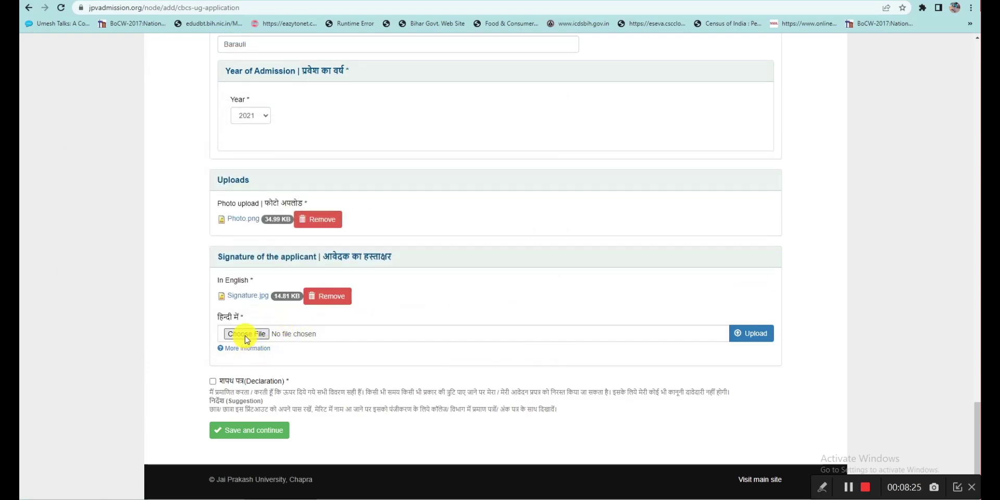
click(246, 334)
double_click(506, 159)
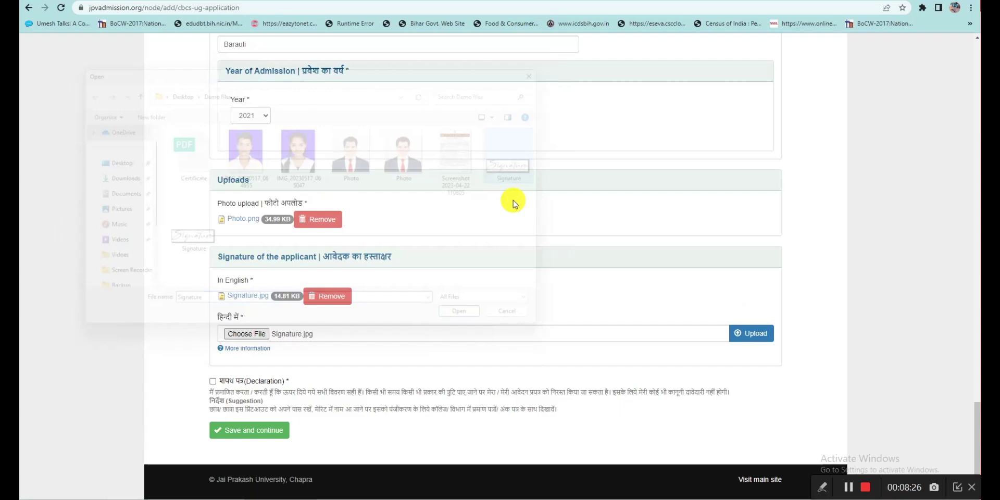
click(739, 334)
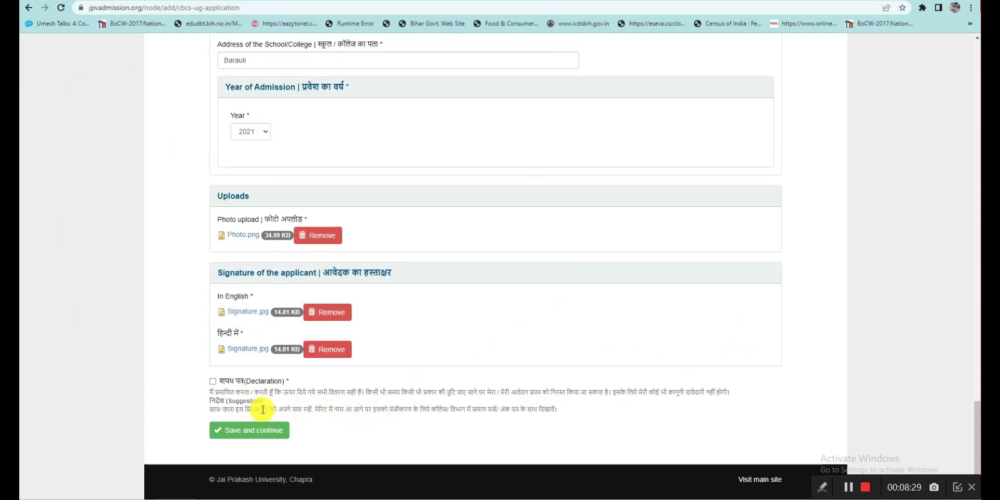
Accept the declaration, save the form and continue to the mark details and college selection
click(213, 384)
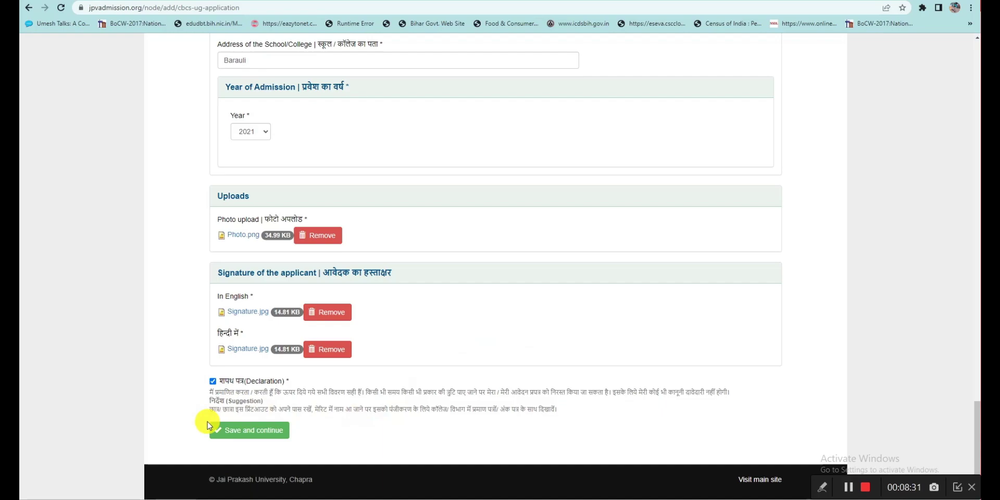
click(258, 437)
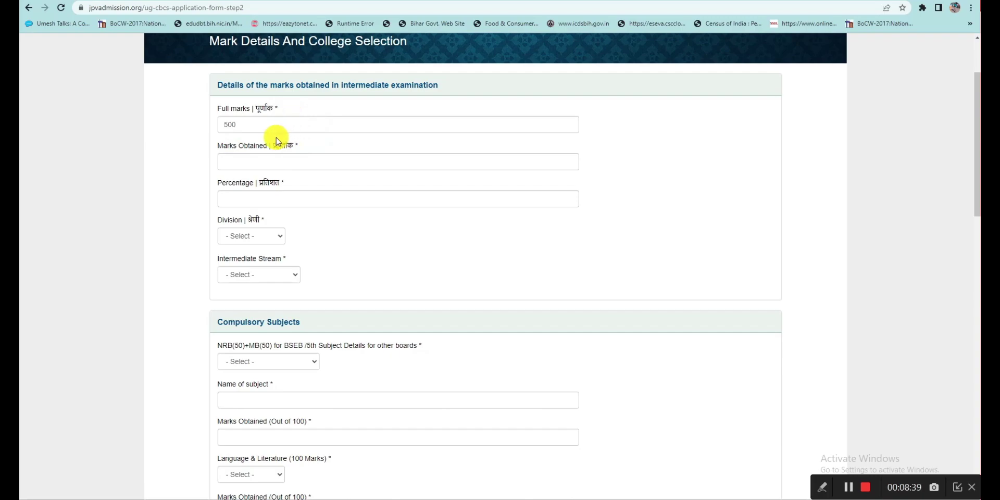
Enter 341 as the marks obtained in the intermediate examination and set the division to First Class
click(247, 162)
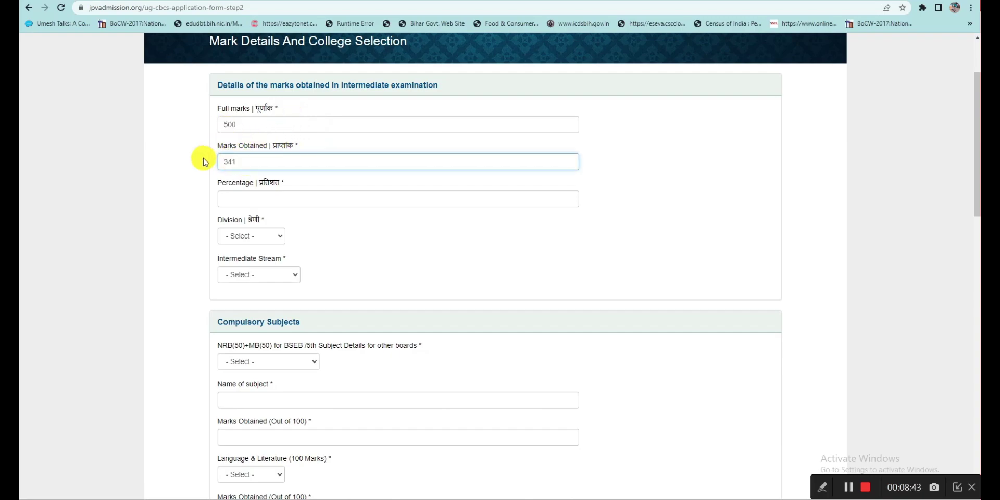
click(263, 198)
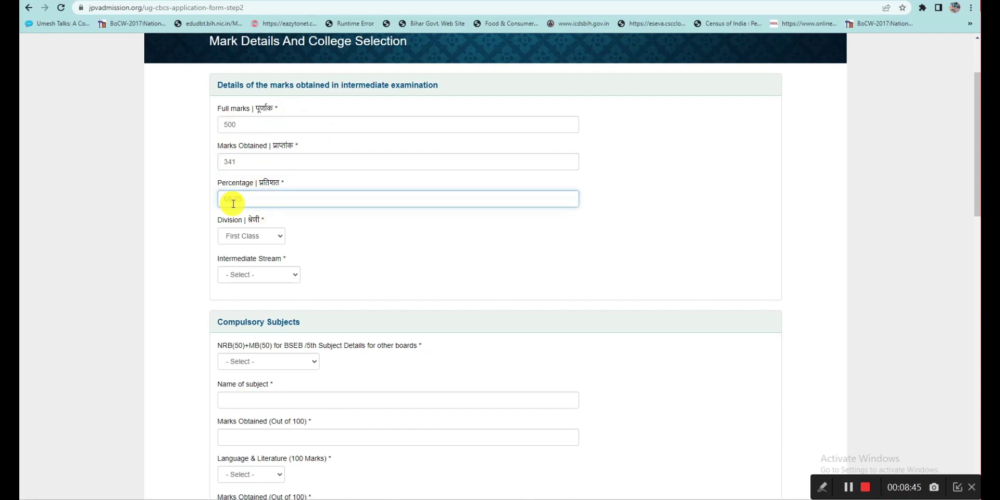
click(252, 236)
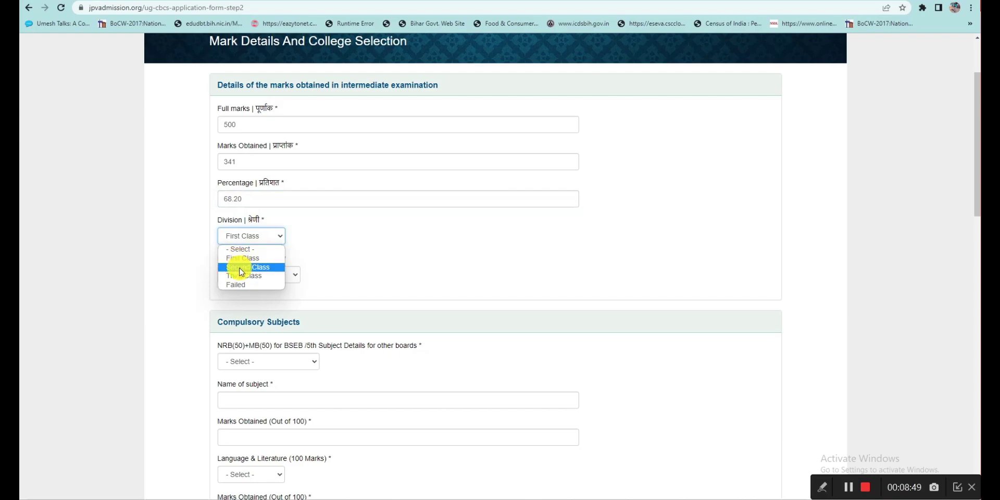
click(241, 259)
Set the Intermediate Stream to ARTS(Humanities)
scroll(320, 247, down, 1)
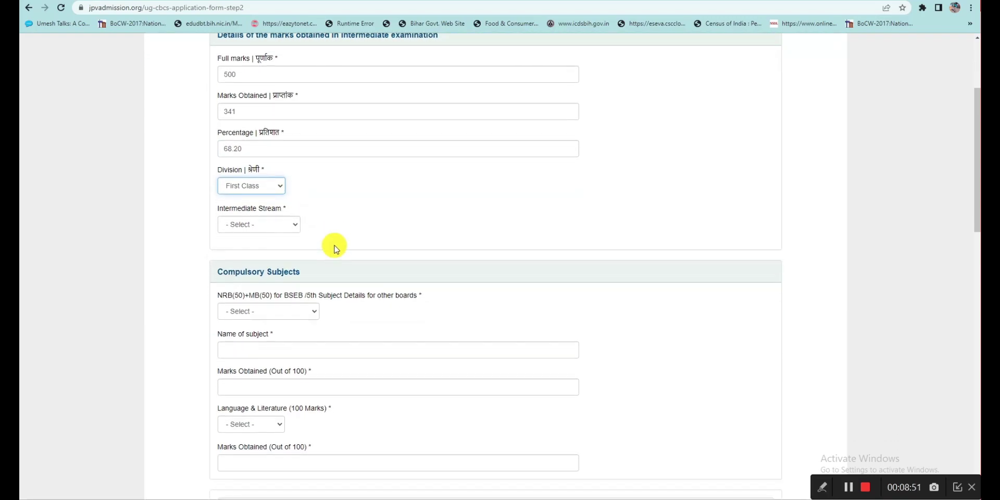
click(264, 226)
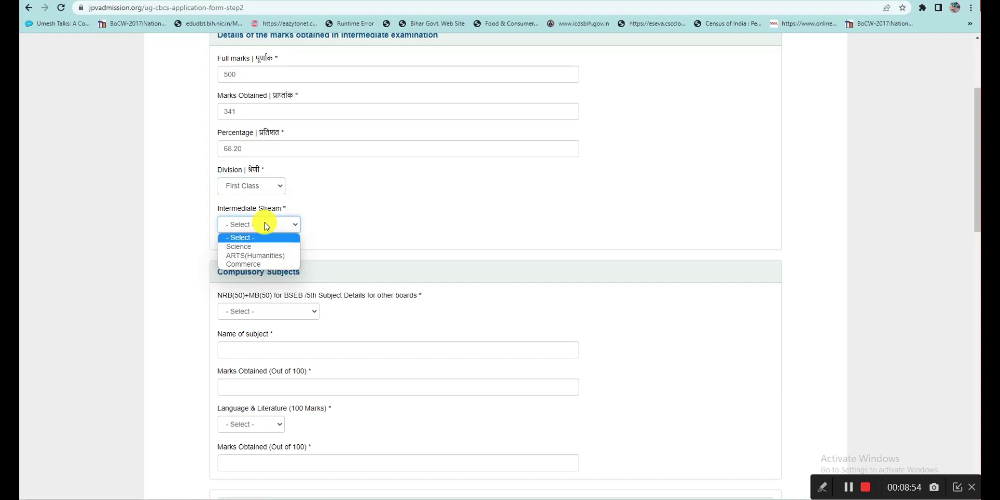
click(238, 256)
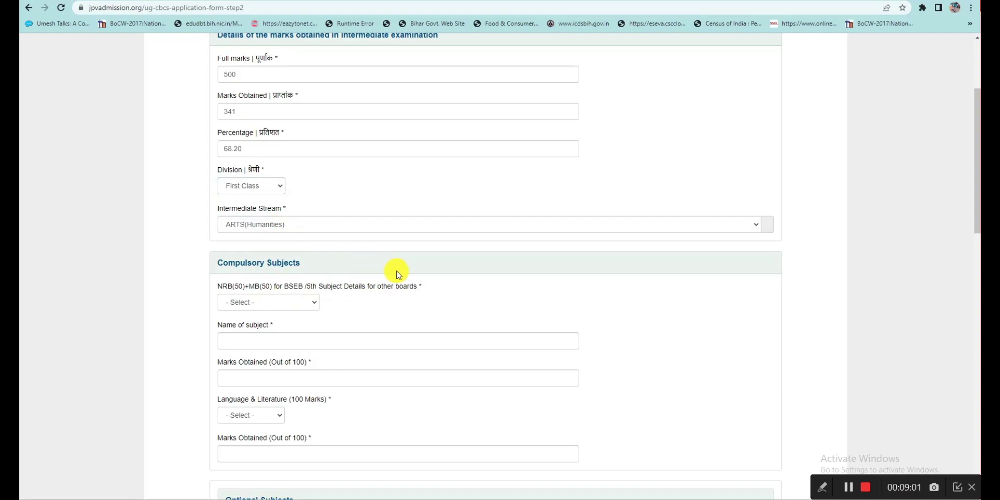
Try Science and Commerce as the Intermediate Stream and switch back to ARTS(Humanities)
click(262, 226)
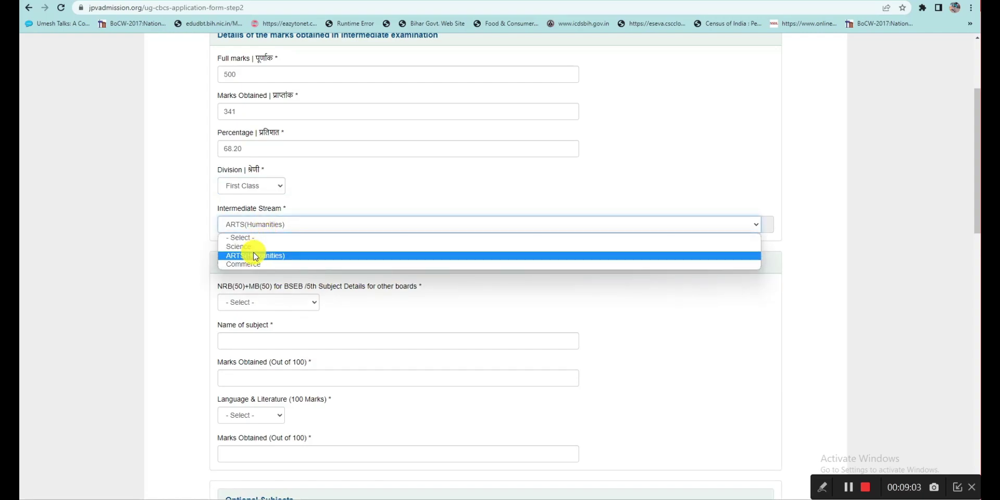
click(240, 246)
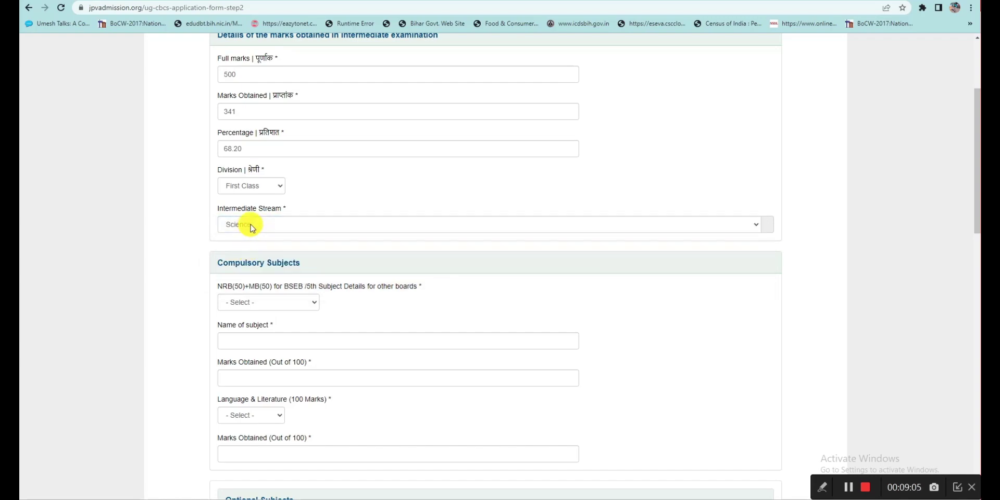
click(252, 226)
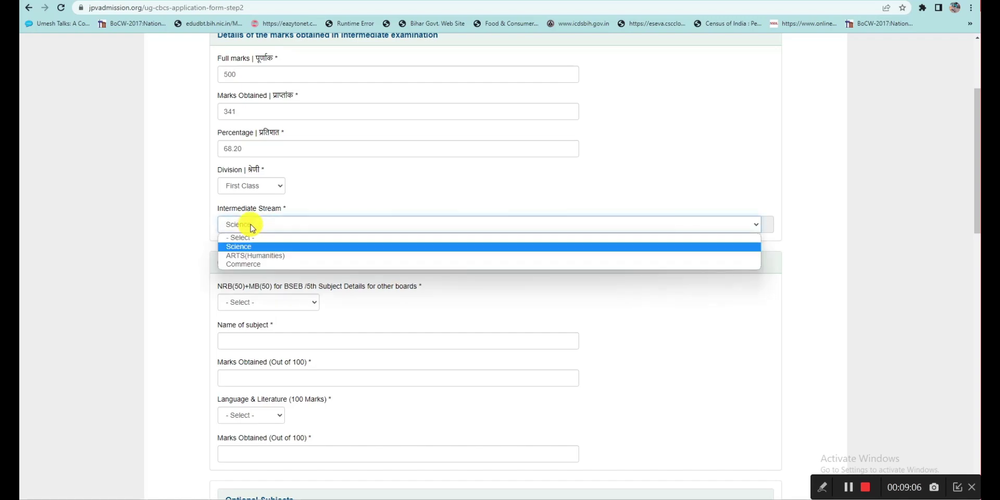
click(254, 266)
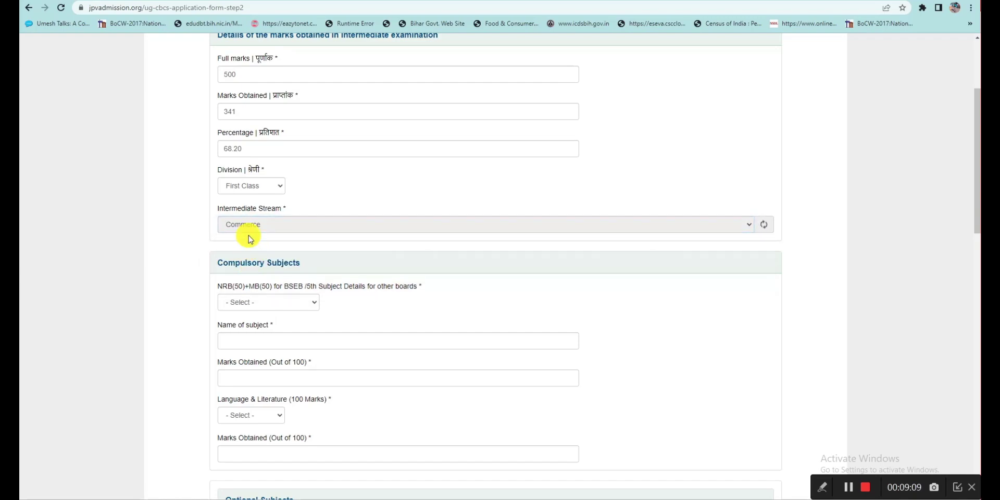
click(250, 224)
click(255, 256)
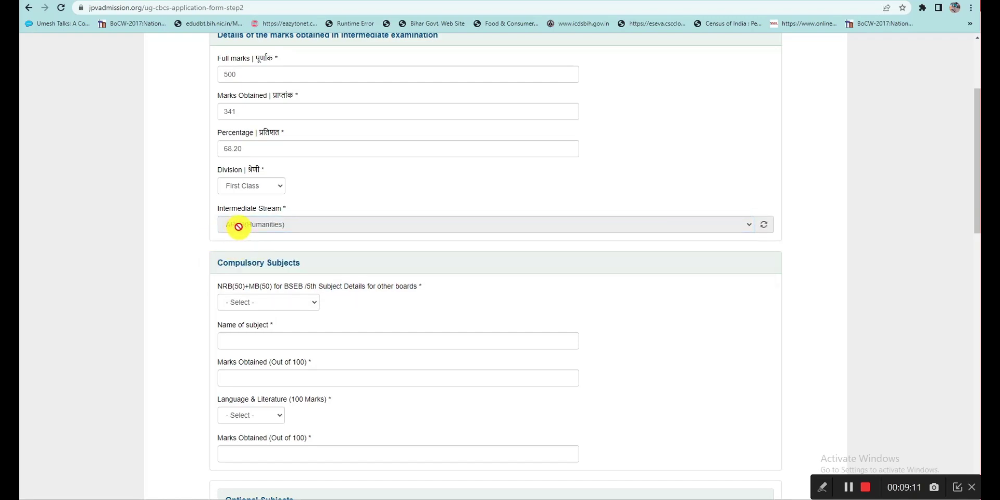
Set the first compulsory subject to NRB + MB, with HND ENG as the subject name and 85 marks obtained
scroll(337, 258, down, 2)
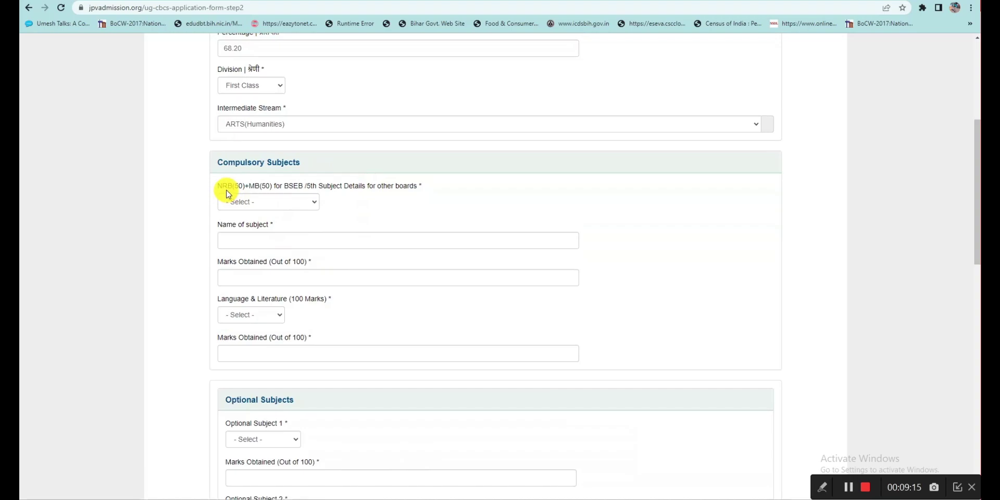
scroll(311, 190, up, 1)
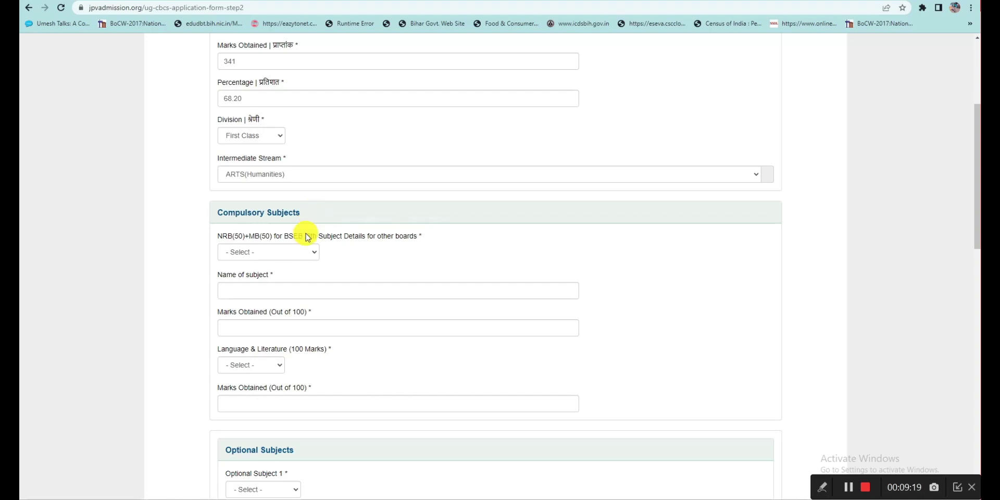
click(295, 257)
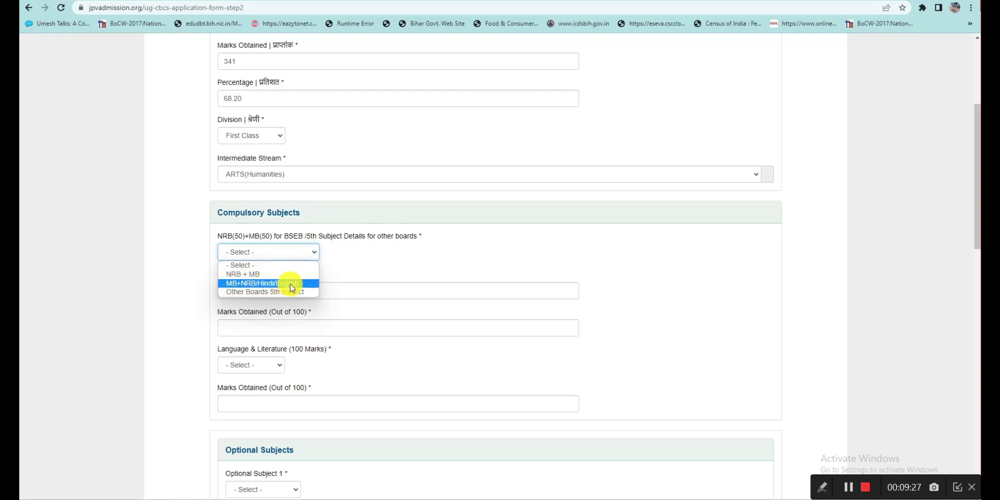
click(249, 274)
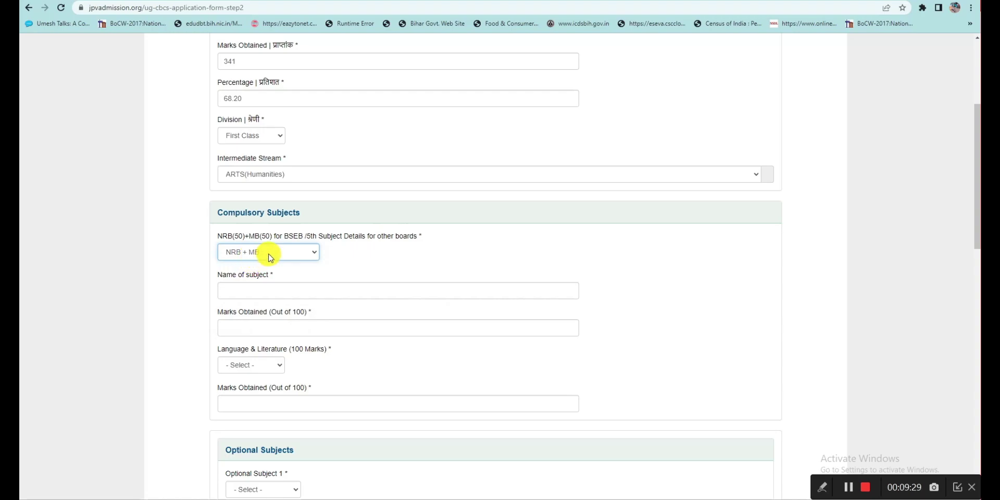
click(255, 290)
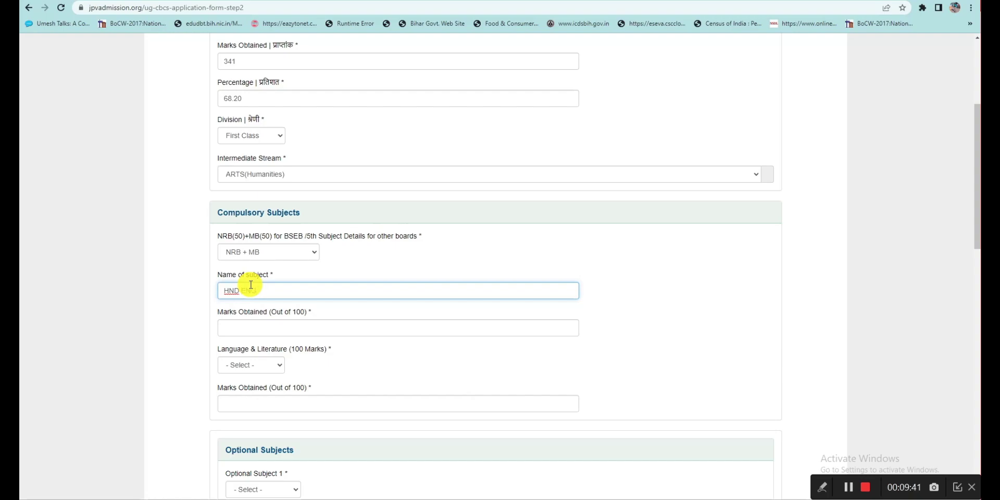
click(261, 328)
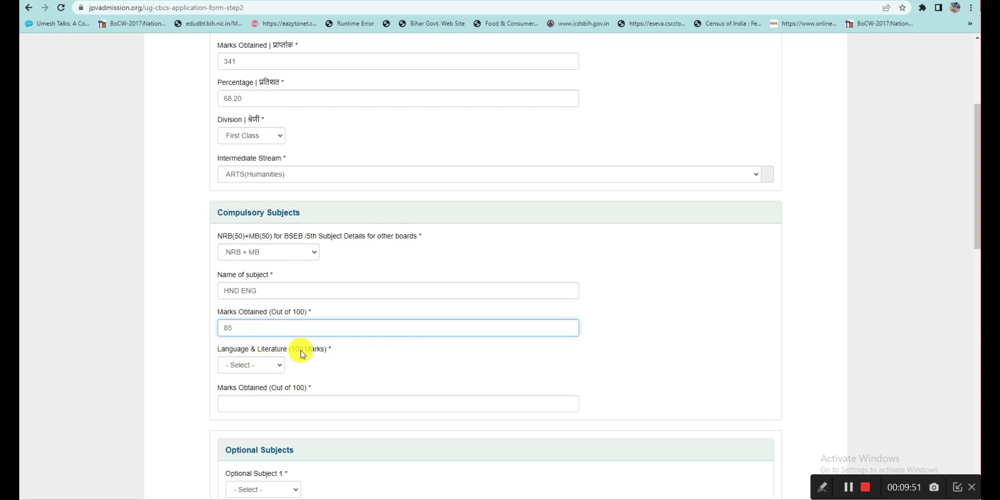
Choose Hindi as the Language & Literature subject and enter 80 marks obtained for it
click(252, 365)
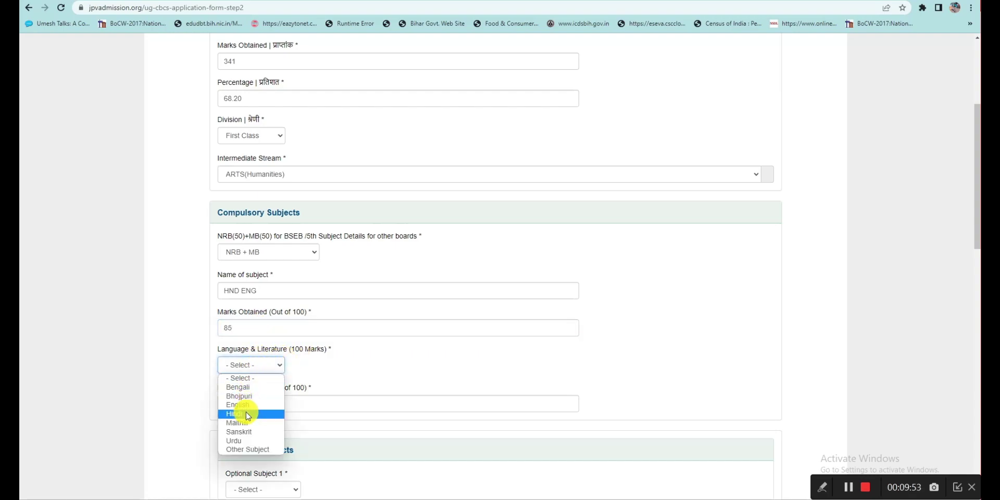
click(247, 414)
click(261, 364)
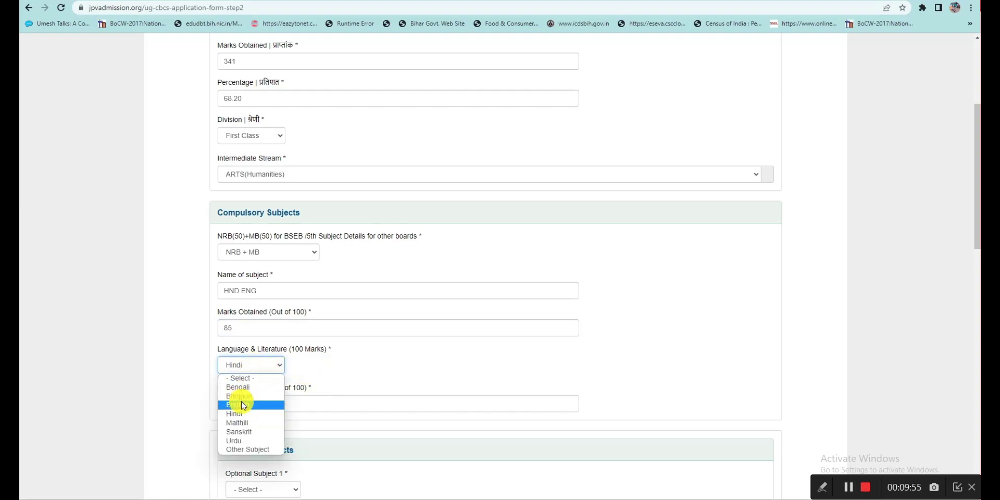
click(240, 413)
scroll(263, 397, down, 1)
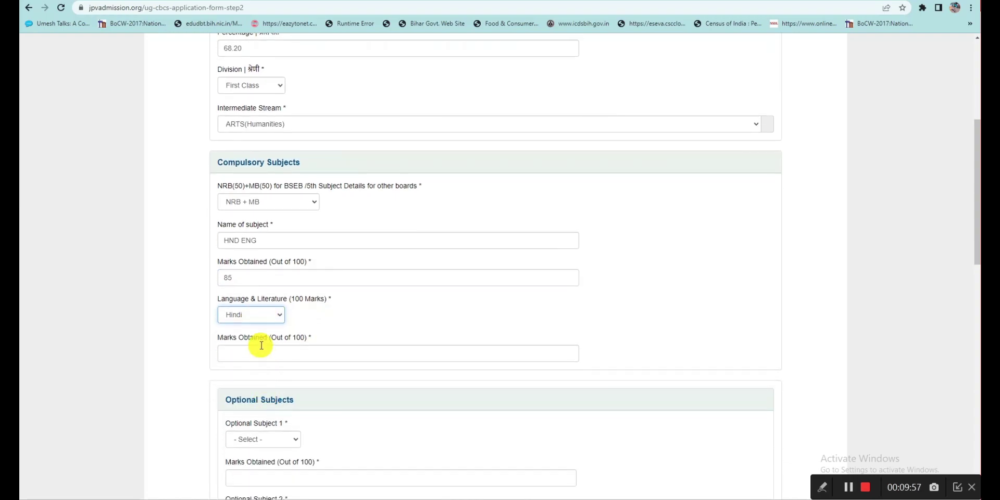
click(262, 347)
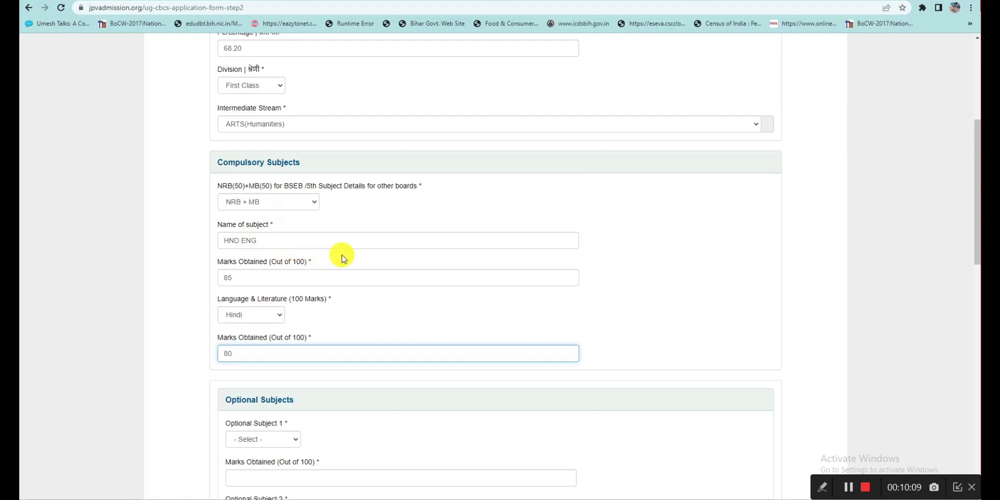
Set Optional Subject 1 to Geography with 80 marks obtained
scroll(342, 257, down, 2)
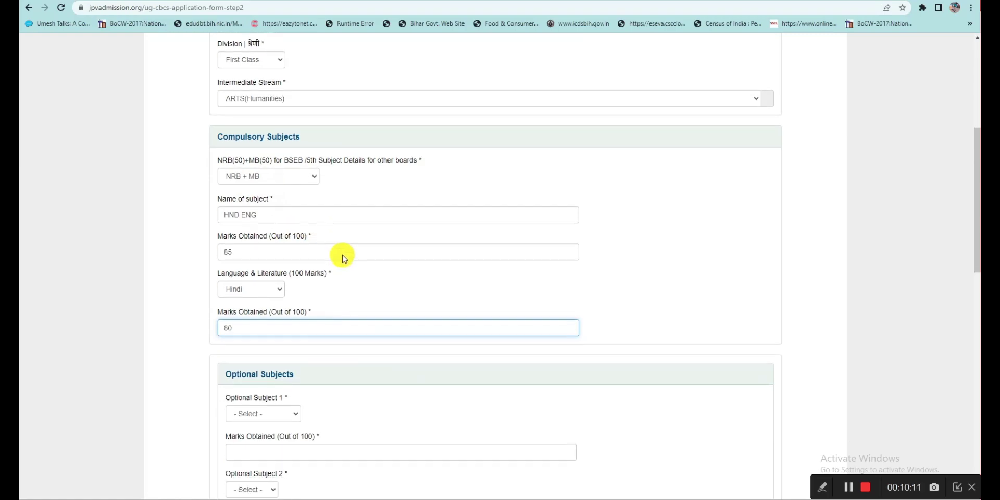
scroll(342, 255, down, 1)
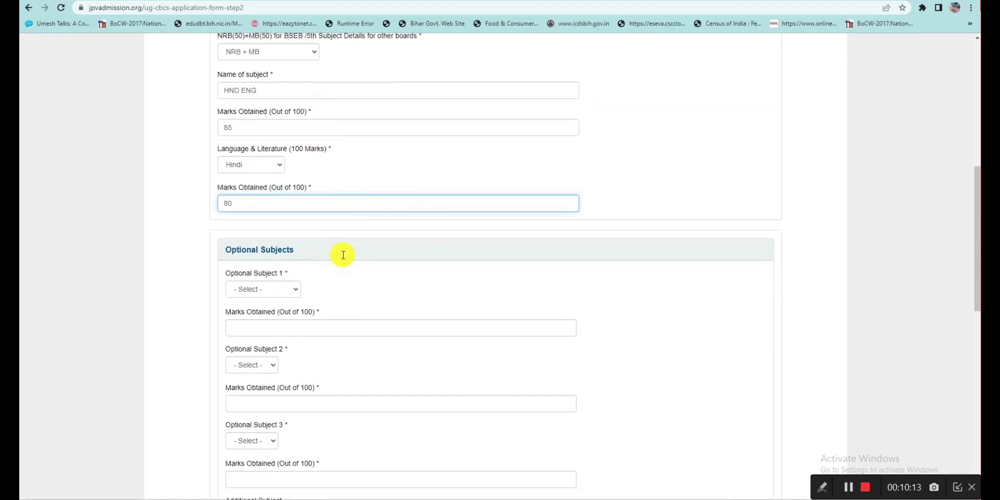
scroll(302, 267, down, 1)
click(255, 240)
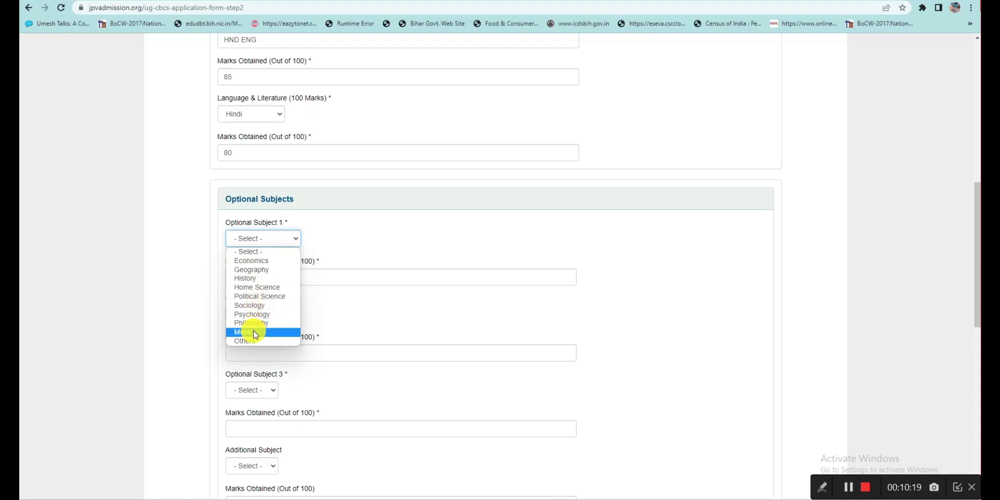
click(256, 271)
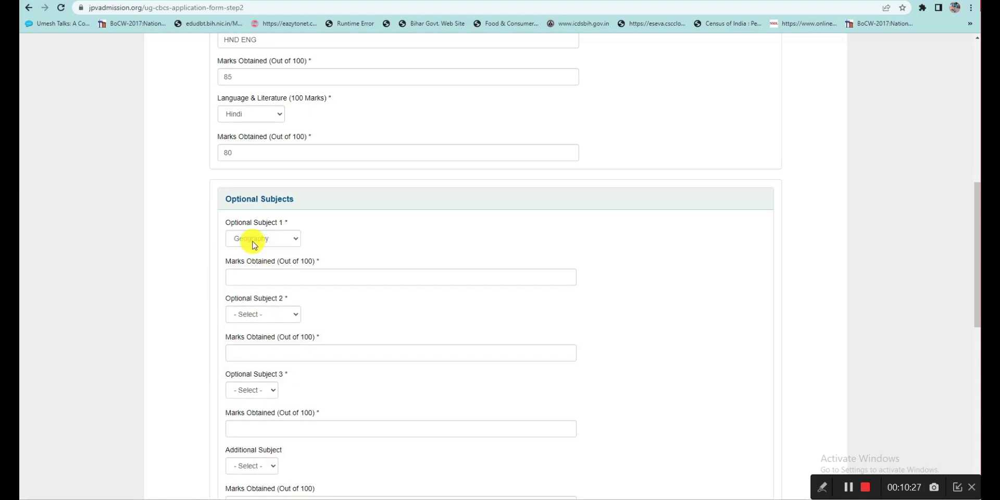
click(272, 278)
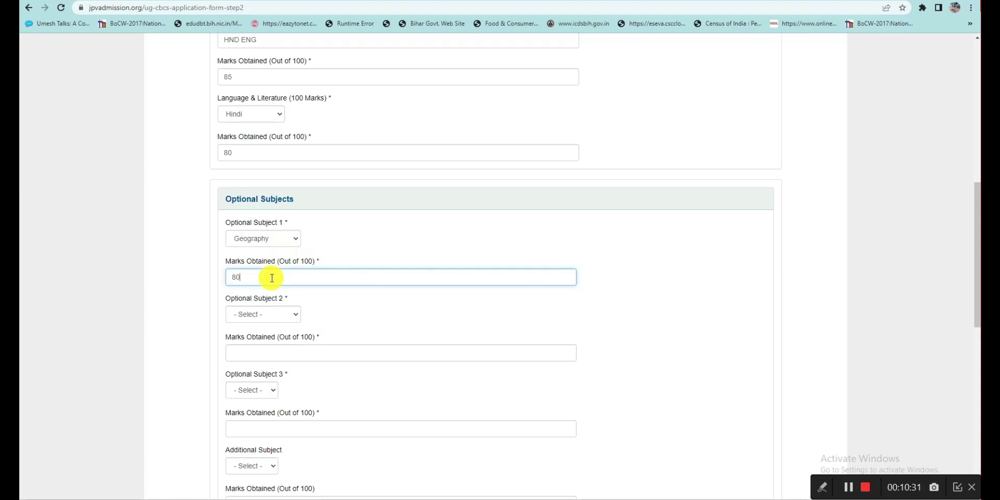
Set Optional Subject 2 to Home Science with 80 marks and Optional Subject 3 to Political Science with 85 marks
click(261, 316)
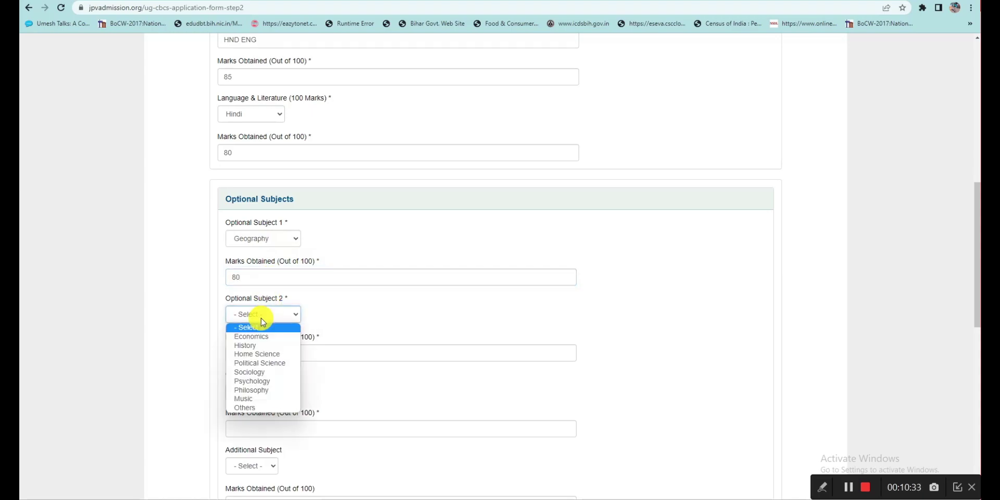
click(251, 355)
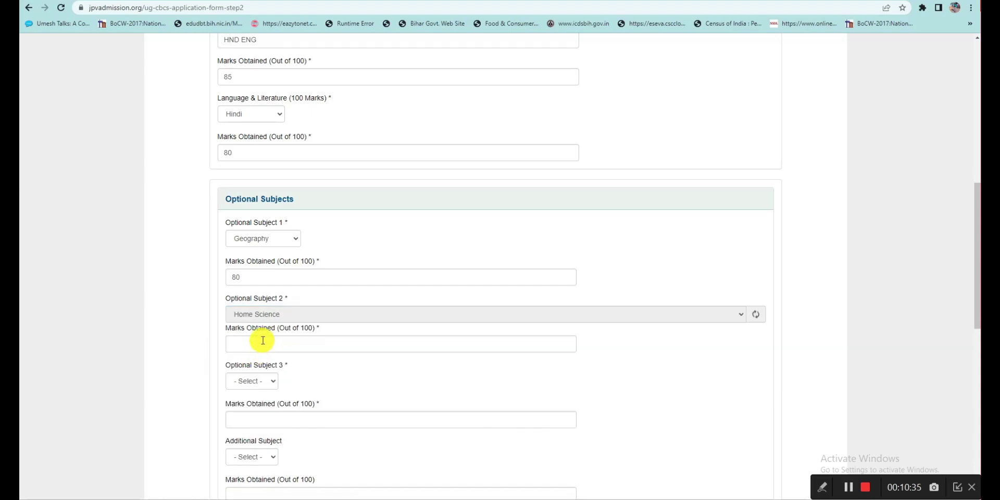
click(263, 344)
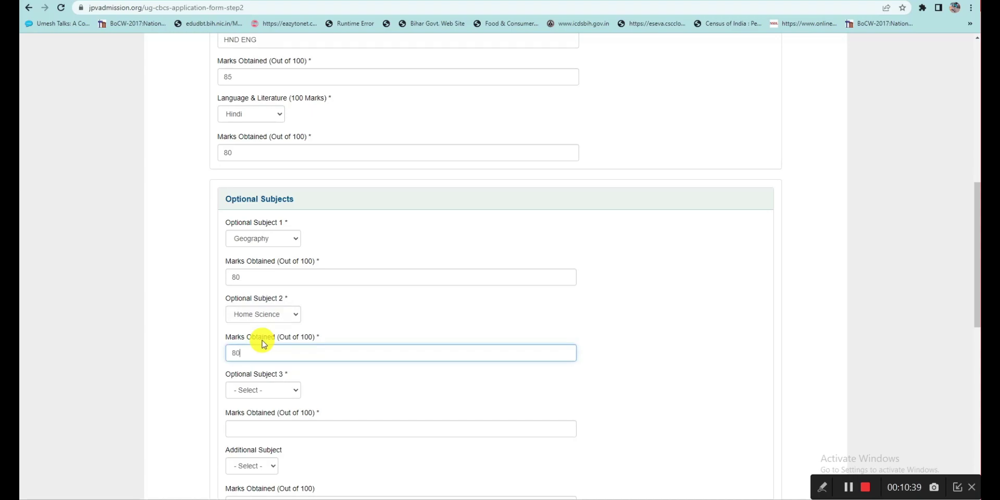
click(259, 391)
click(261, 429)
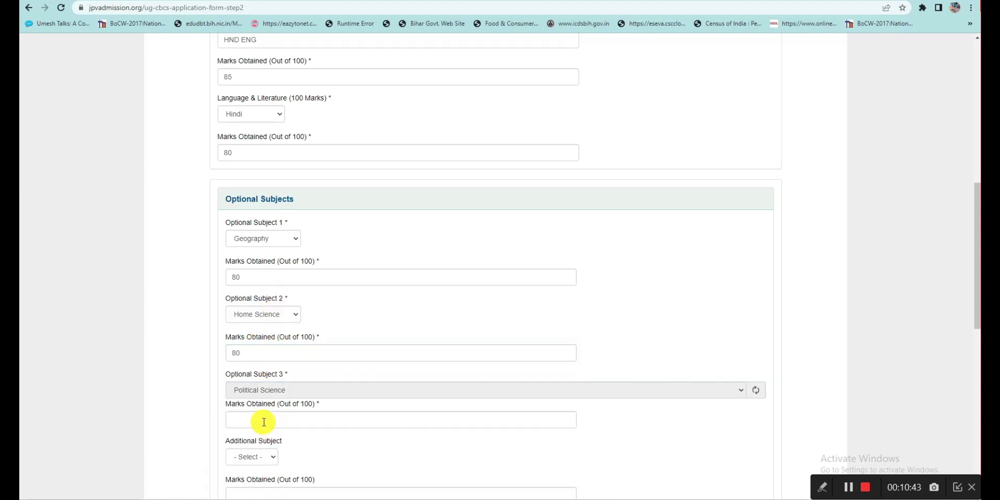
click(264, 426)
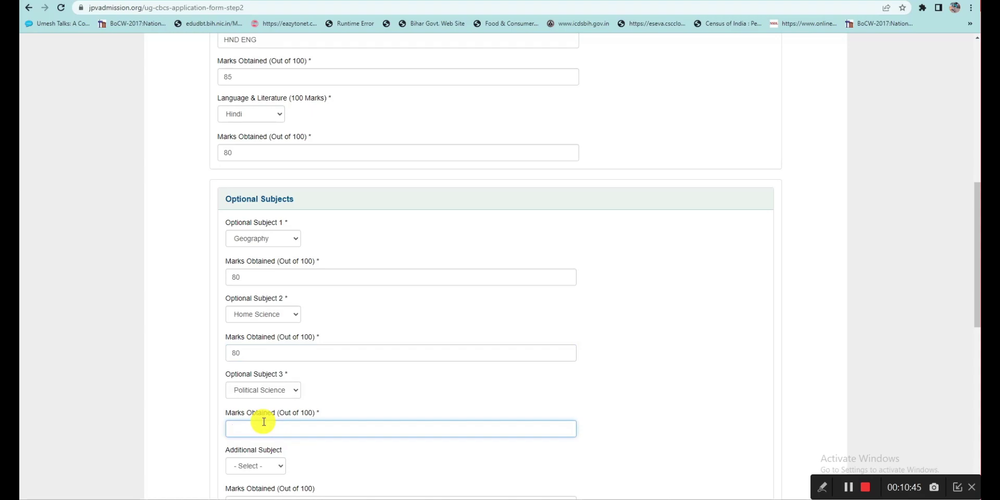
text(85)
Set the Additional Subject to Economics with 80 marks obtained
scroll(257, 417, down, 2)
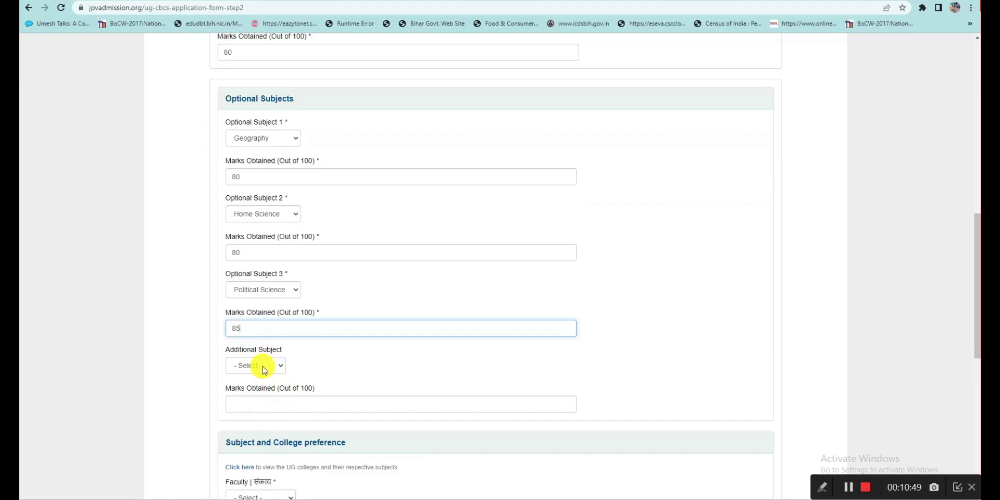
click(264, 369)
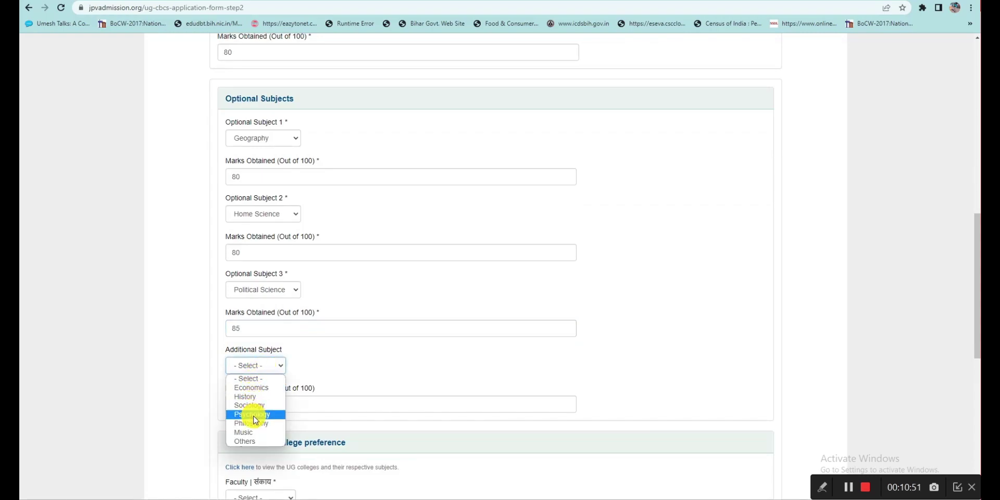
click(307, 363)
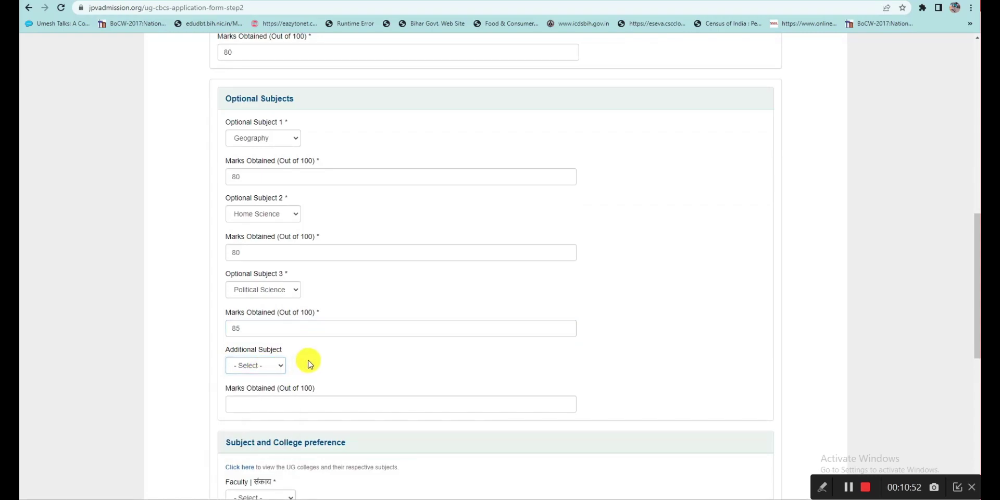
click(274, 365)
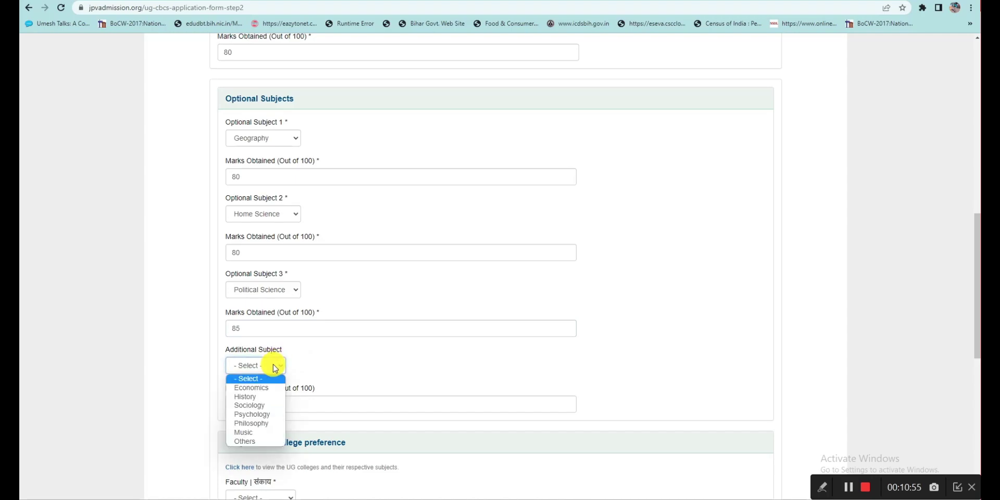
click(255, 390)
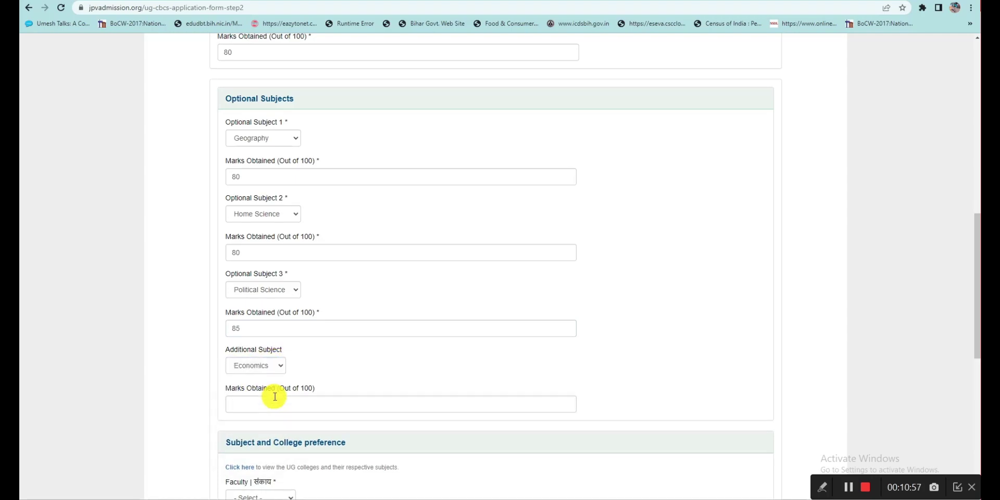
click(275, 402)
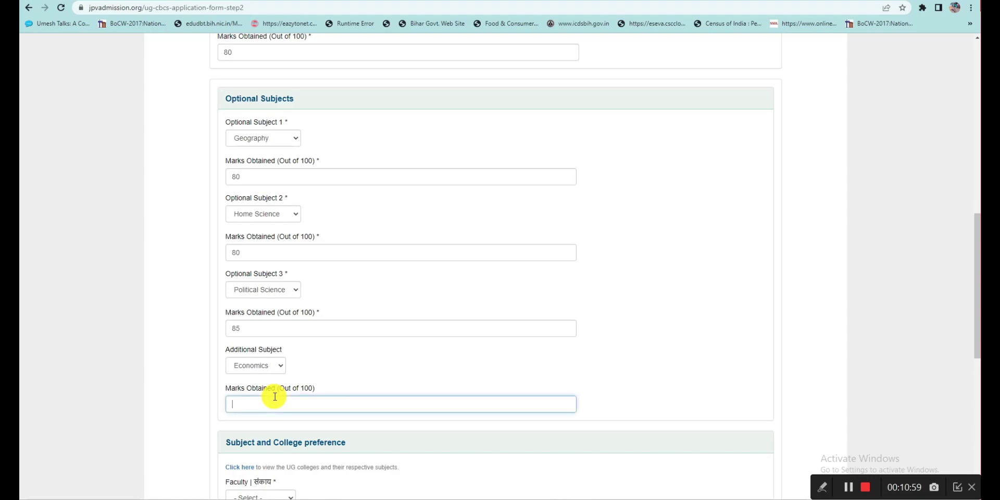
click(346, 374)
Under Subject and College preference, set the Faculty to Humanities and the Honours Subject to Hindi
scroll(364, 359, down, 1)
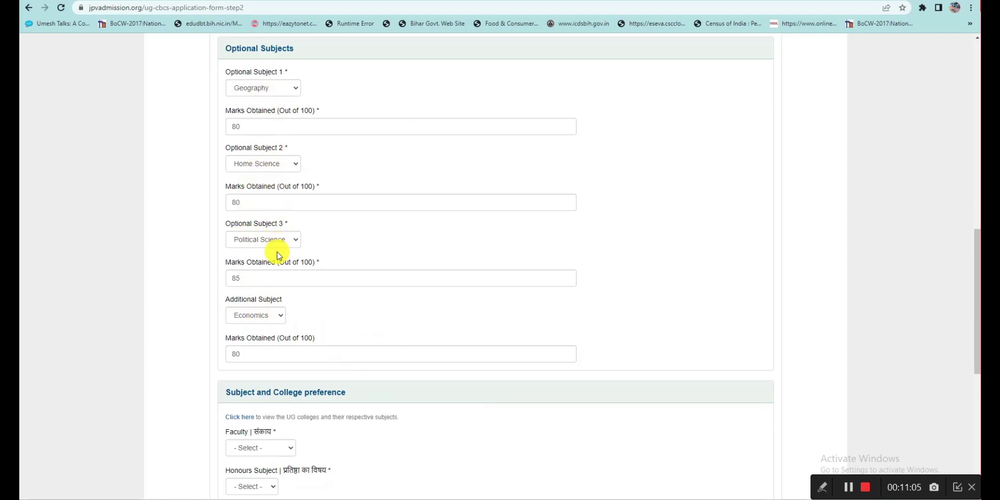
scroll(328, 264, down, 3)
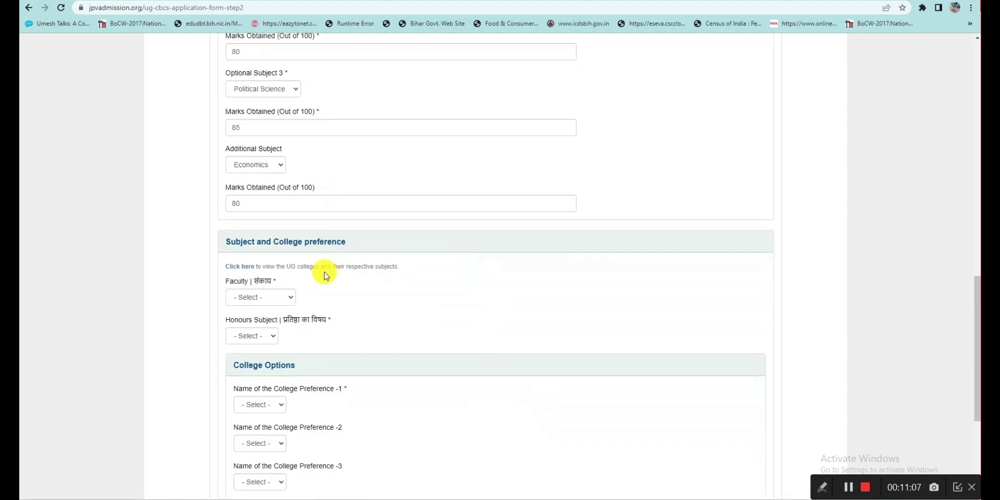
drag(225, 245, 406, 244)
click(406, 243)
scroll(320, 284, down, 1)
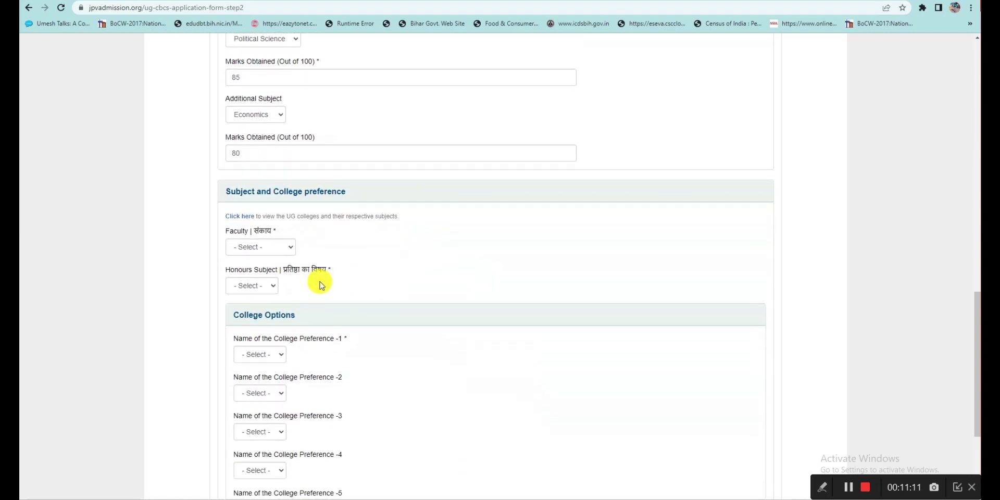
click(263, 249)
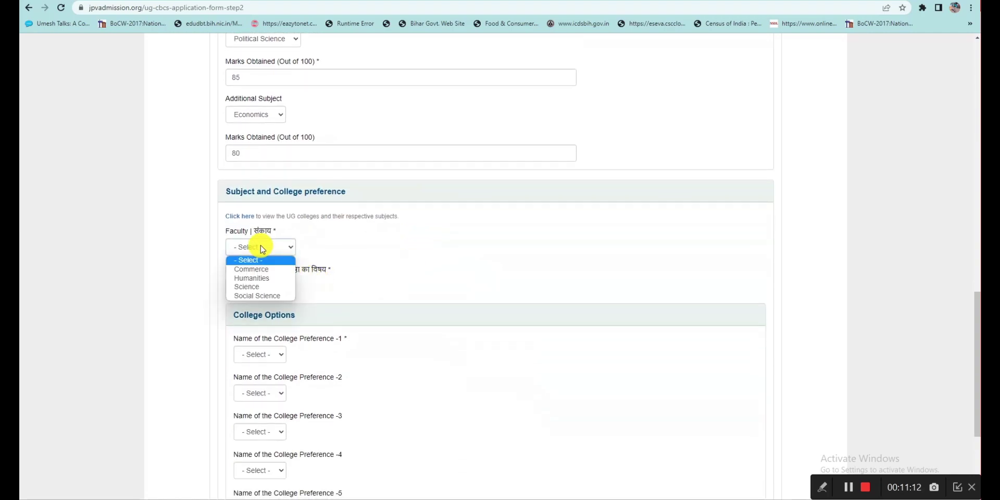
click(258, 281)
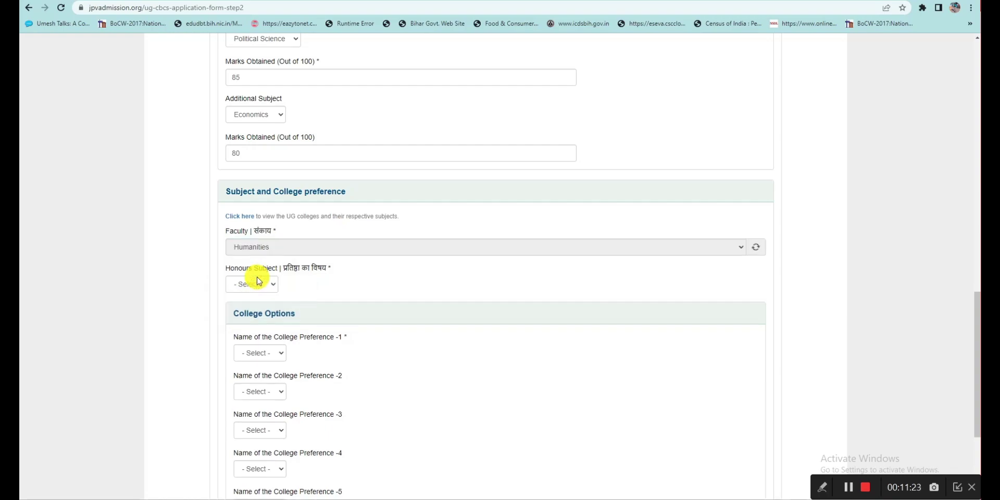
click(252, 284)
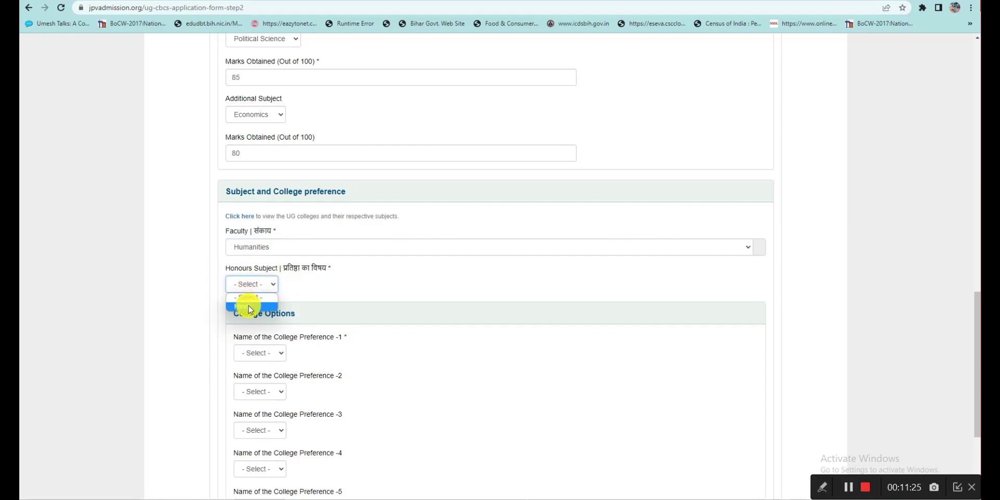
click(249, 307)
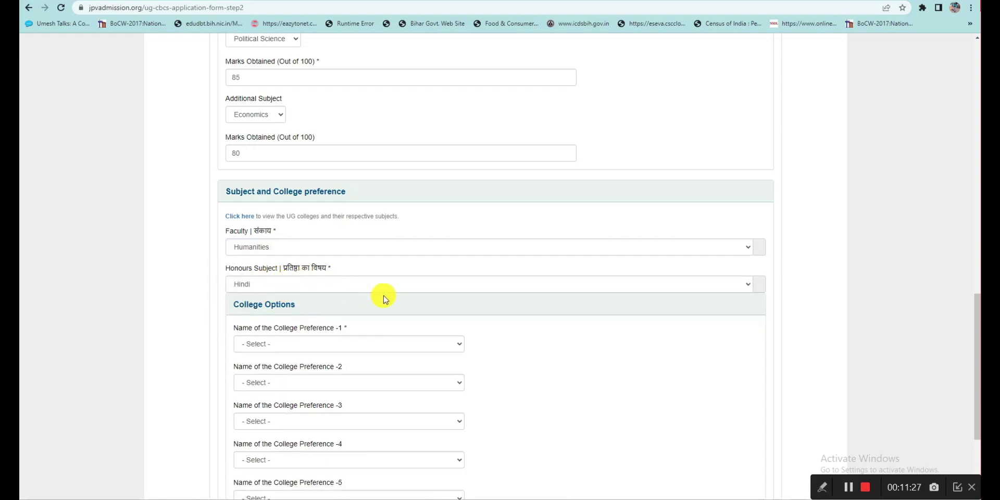
Look at the colleges offered for College Preference 1 without choosing one
scroll(386, 300, down, 1)
click(286, 295)
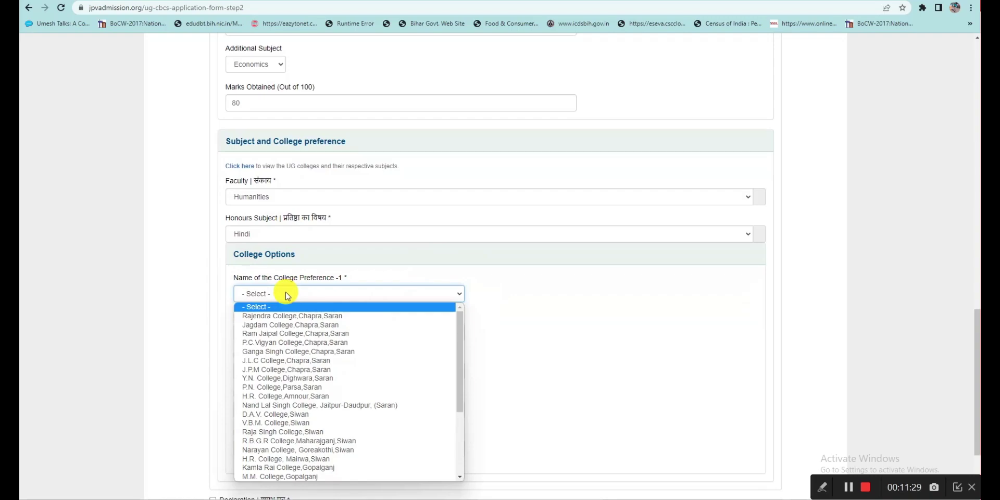
click(558, 293)
Try Commerce and Social Science as the Faculty, and look at the honours subjects offered for Social Science
click(261, 197)
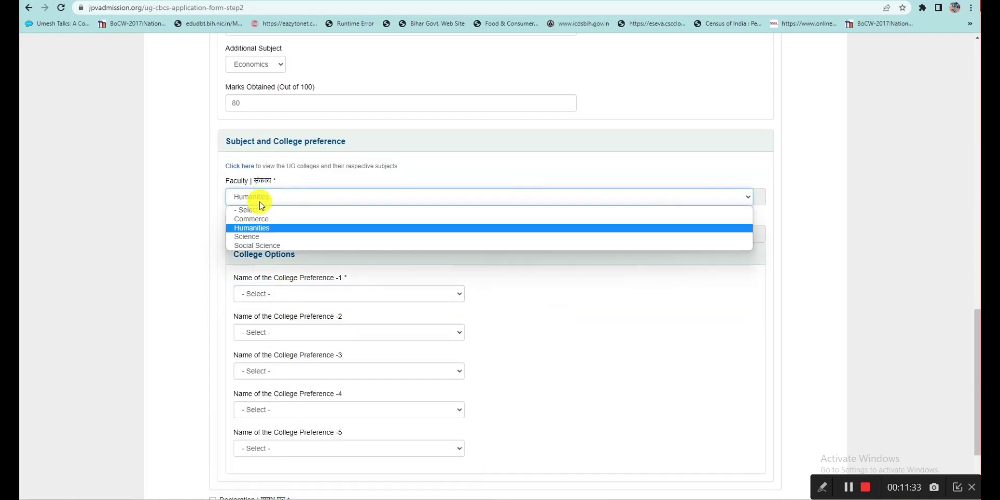
click(260, 220)
click(252, 197)
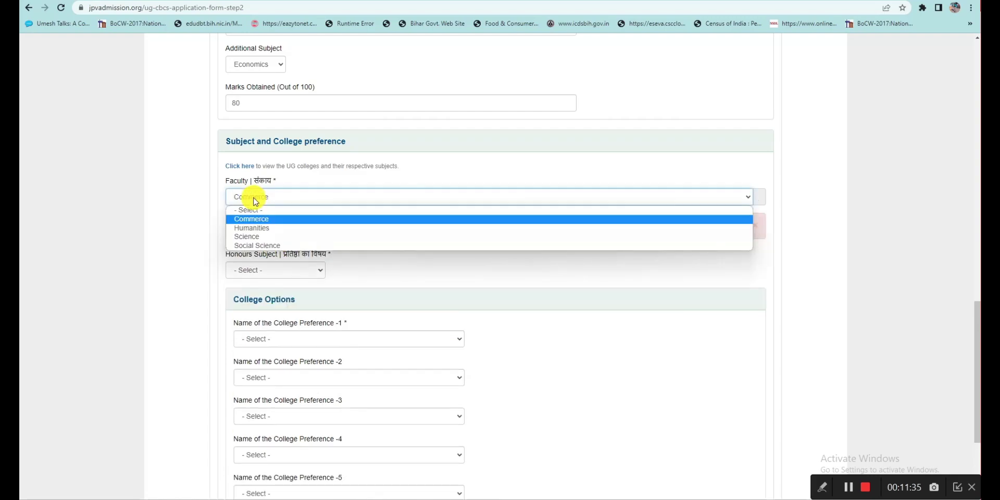
click(257, 246)
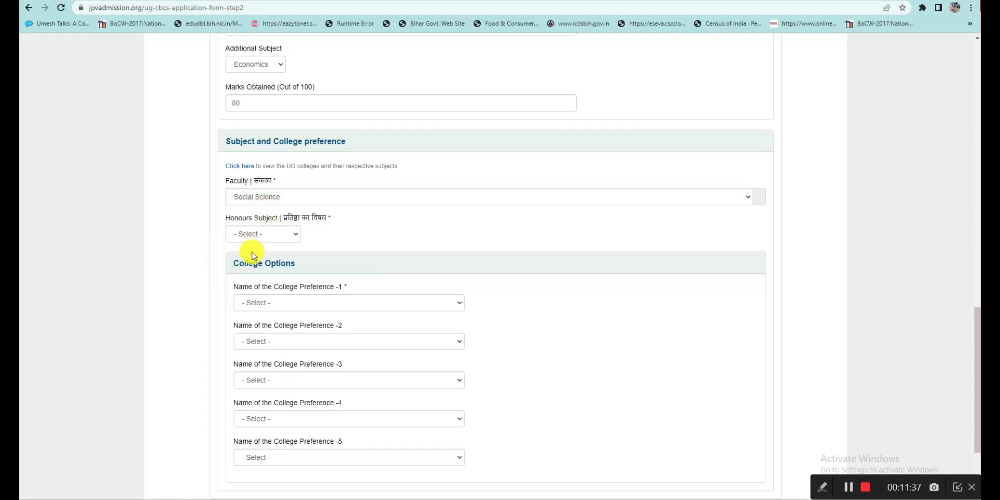
click(255, 233)
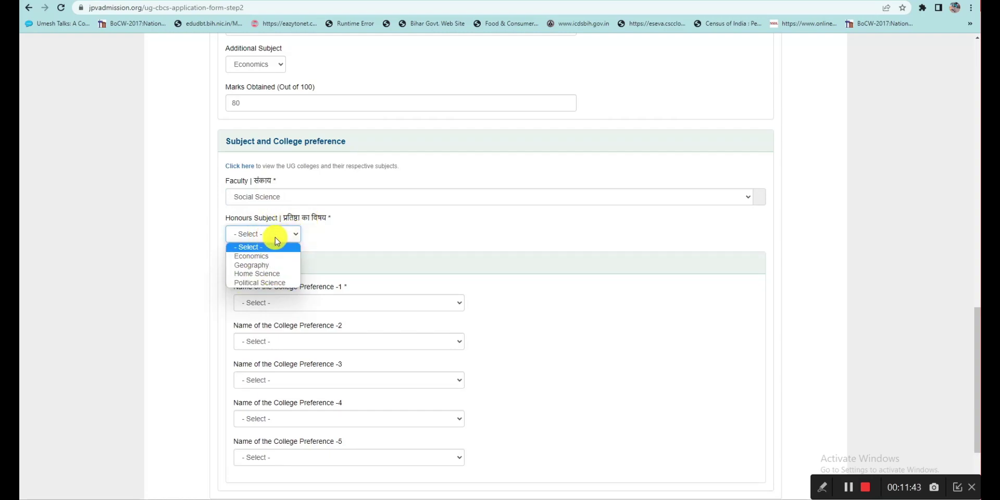
Try Science as the Faculty and look at its honours subjects without choosing one
click(257, 196)
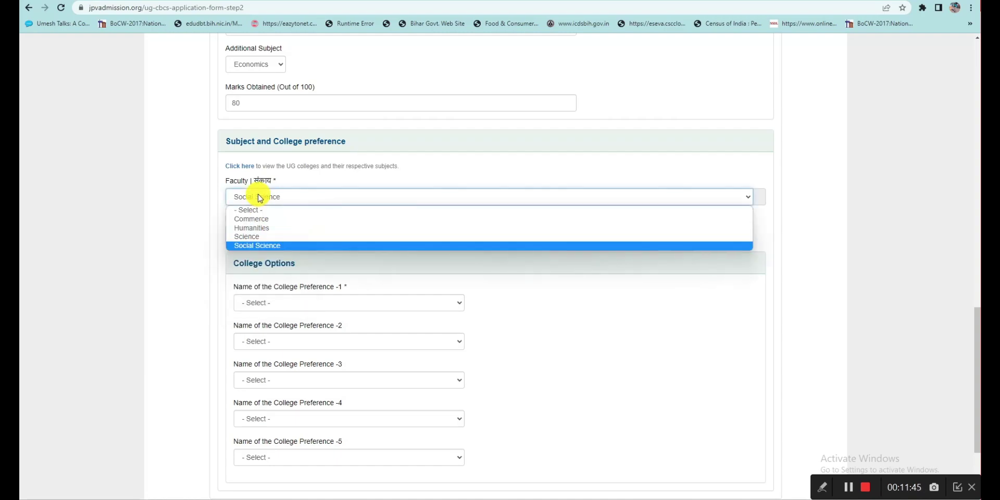
click(262, 239)
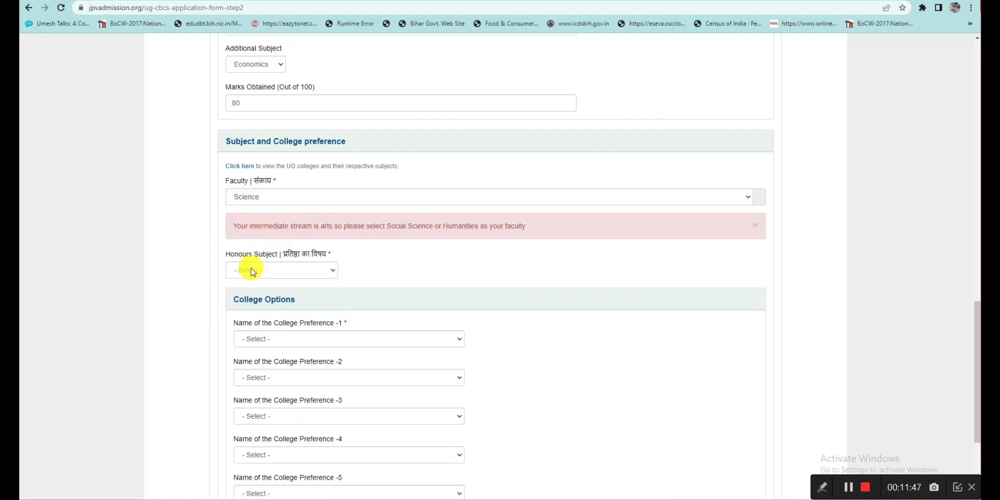
click(252, 270)
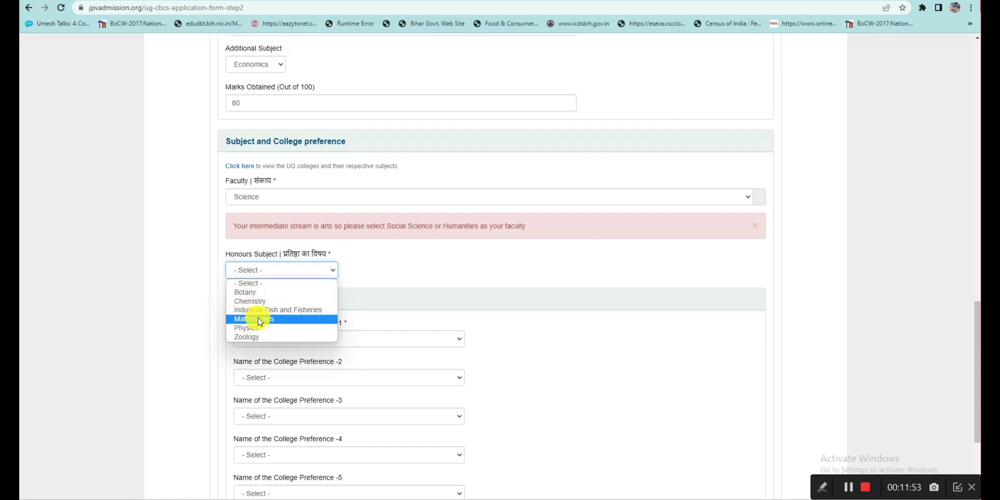
click(284, 225)
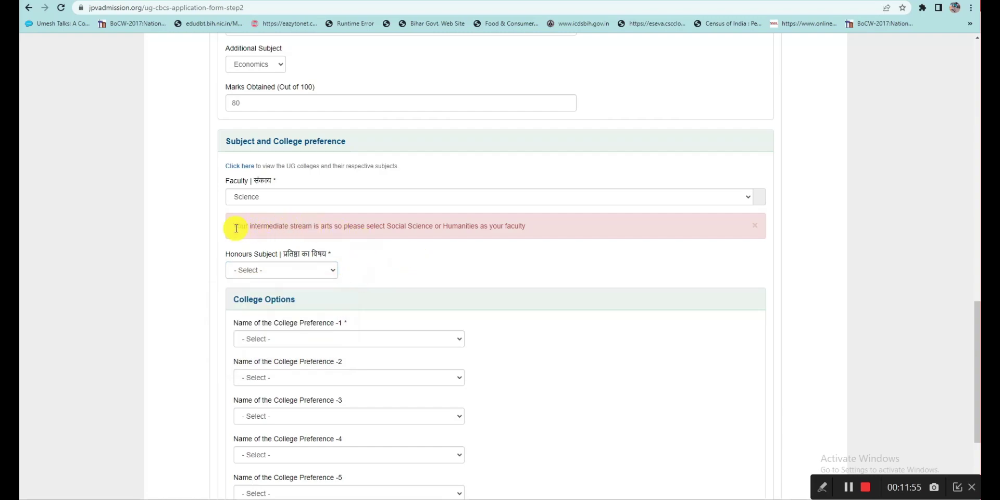
drag(236, 228, 438, 227)
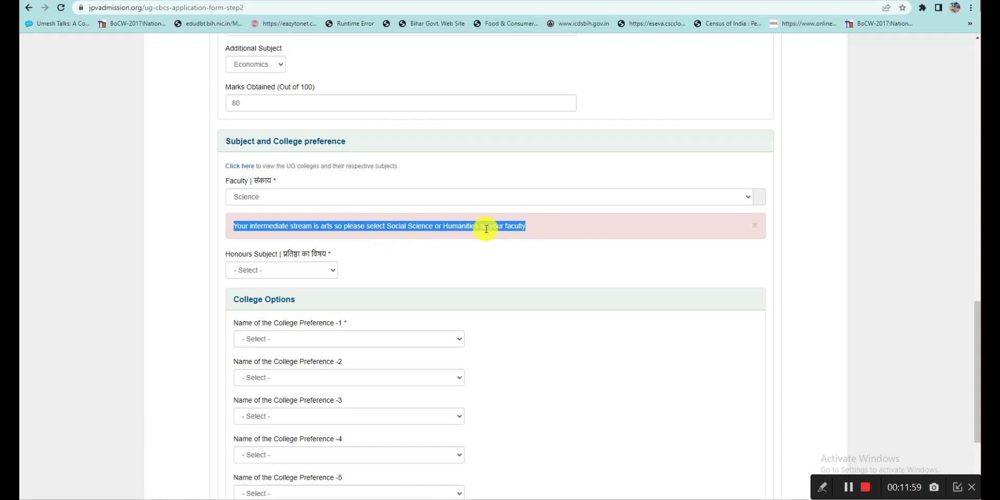
click(541, 225)
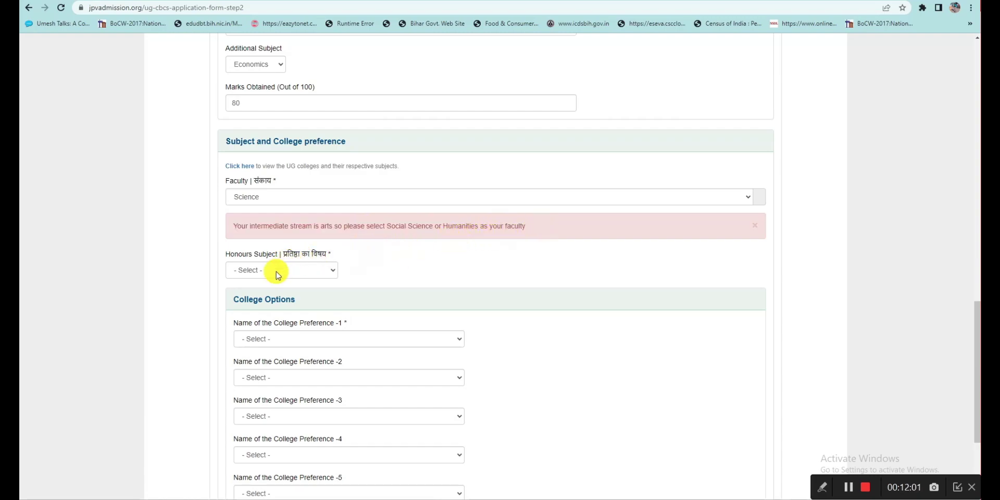
click(255, 270)
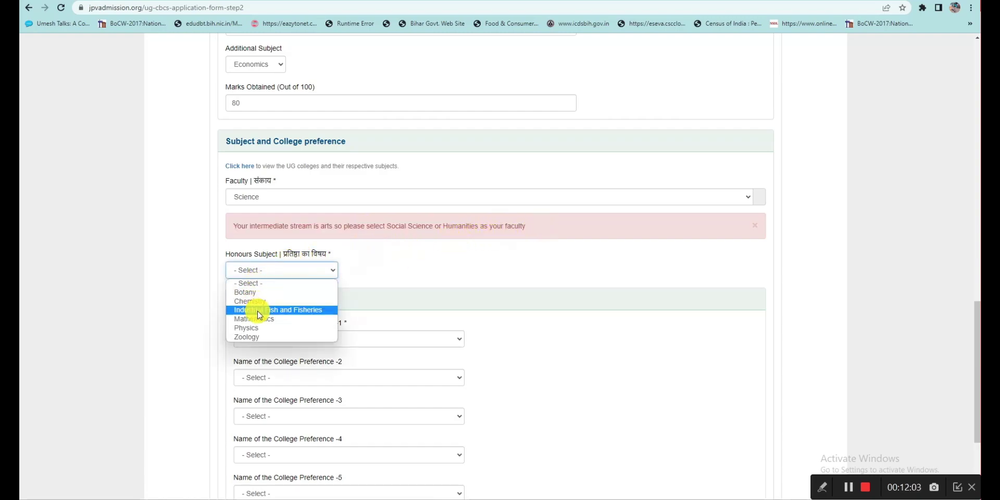
Set the Faculty to Social Science and the Honours Subject to Political Science
click(252, 199)
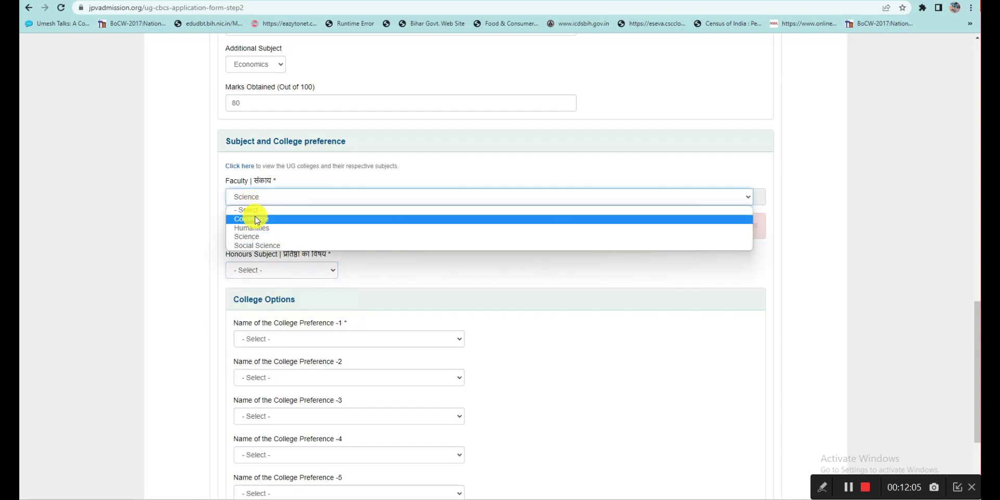
click(254, 246)
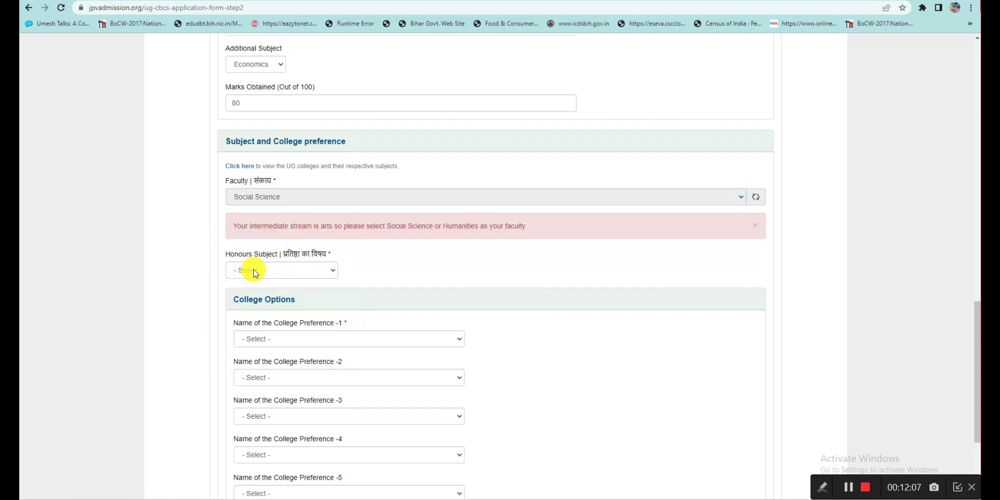
click(255, 234)
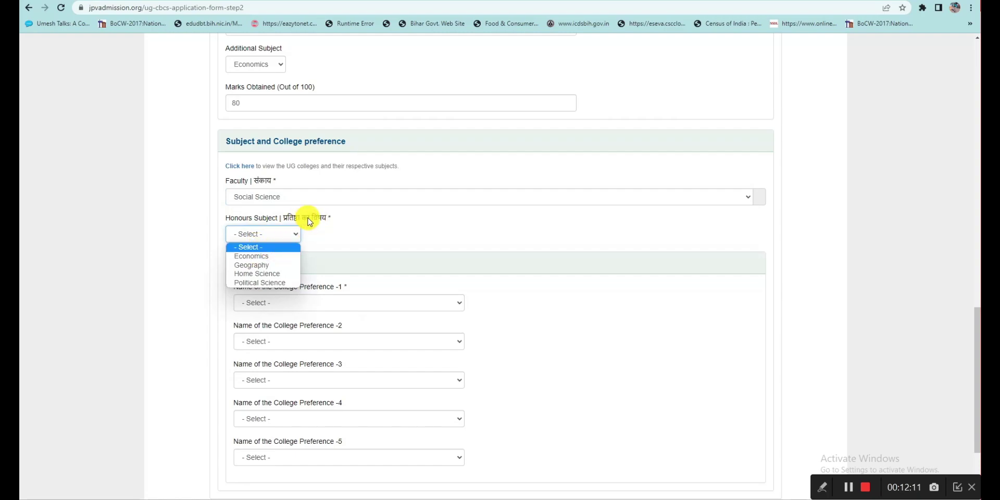
click(257, 283)
Set College Preference 1 to Kamla Rai College, Gopalganj and College Preference 2 to Gopeshwar College, Hathwa, Gopalganj
scroll(336, 252, down, 1)
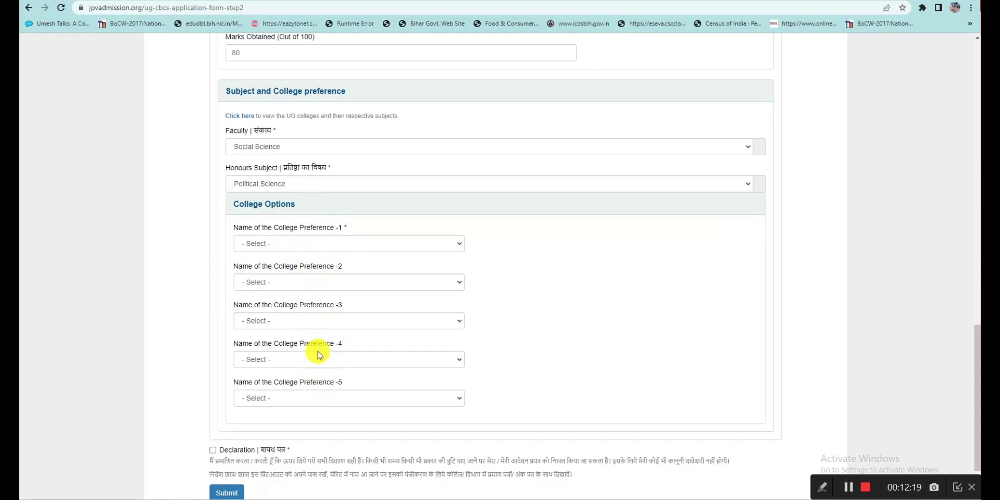
click(259, 244)
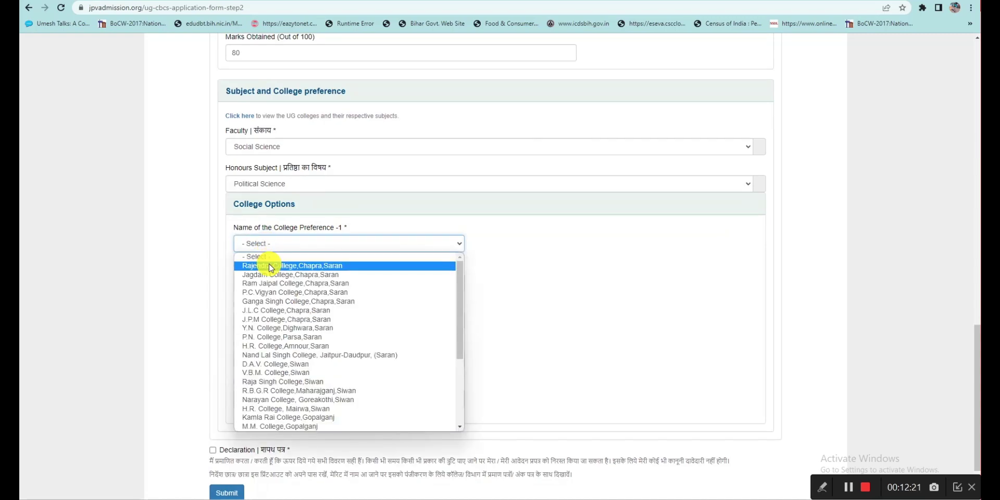
key(k)
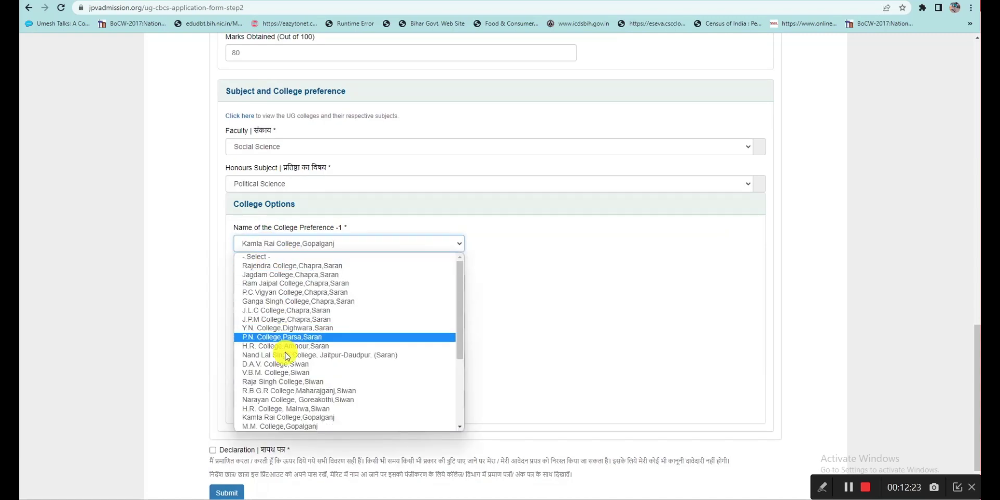
click(311, 418)
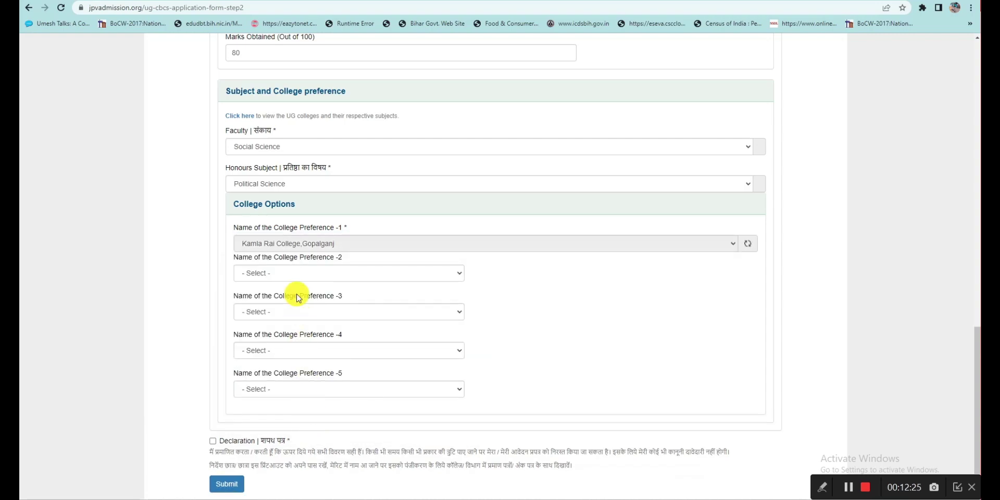
click(285, 286)
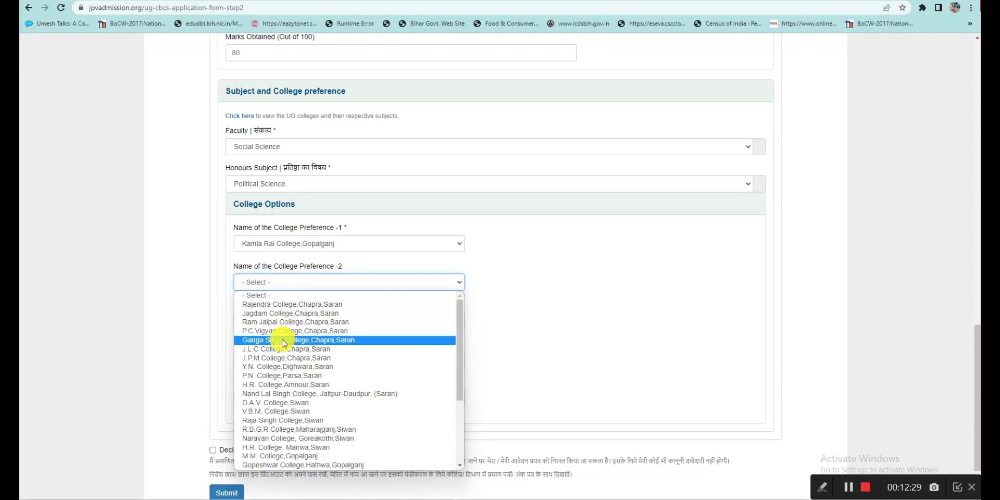
key(g)
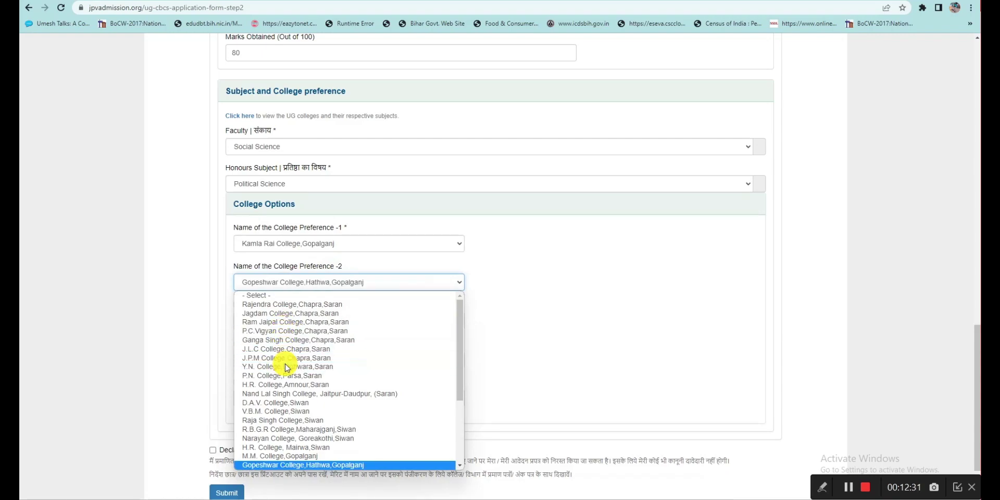
click(312, 464)
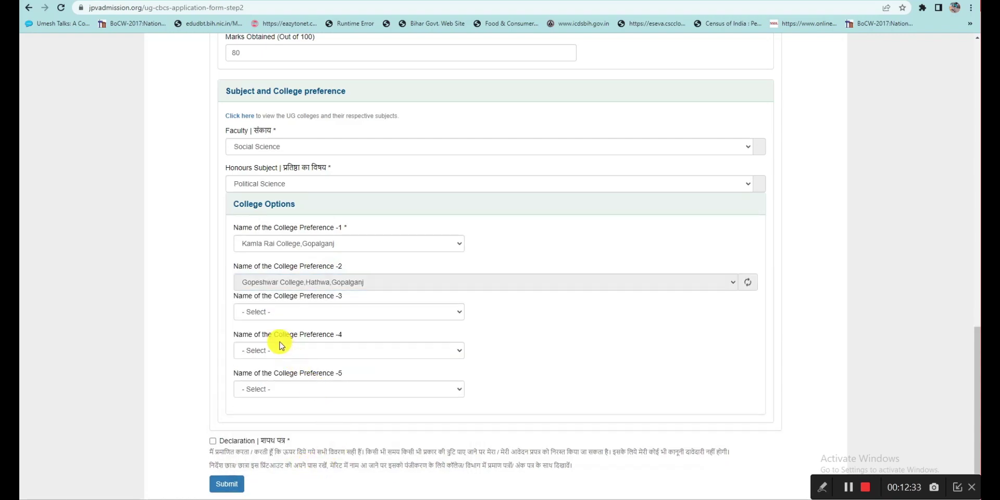
Set College Preference 3 to Narayan College, Goreakothi, Siwan
click(269, 320)
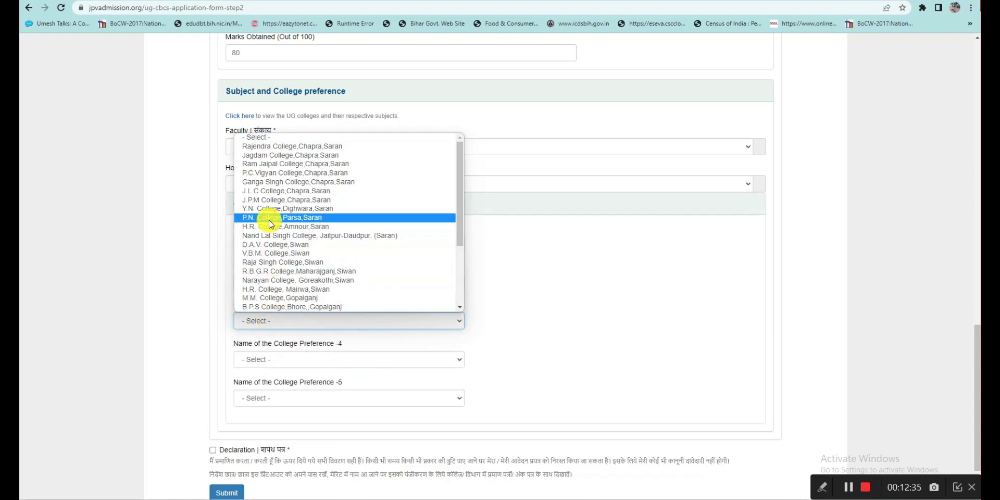
scroll(260, 250, down, 4)
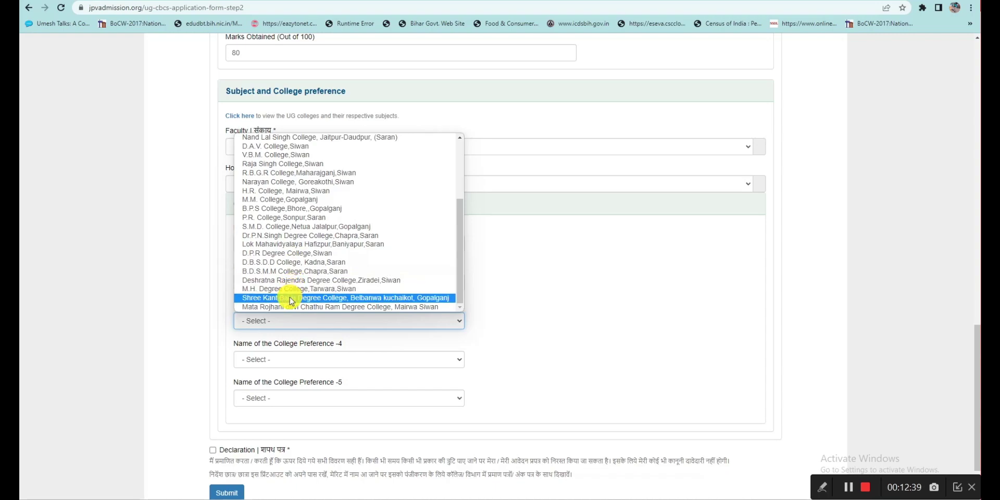
text(nar)
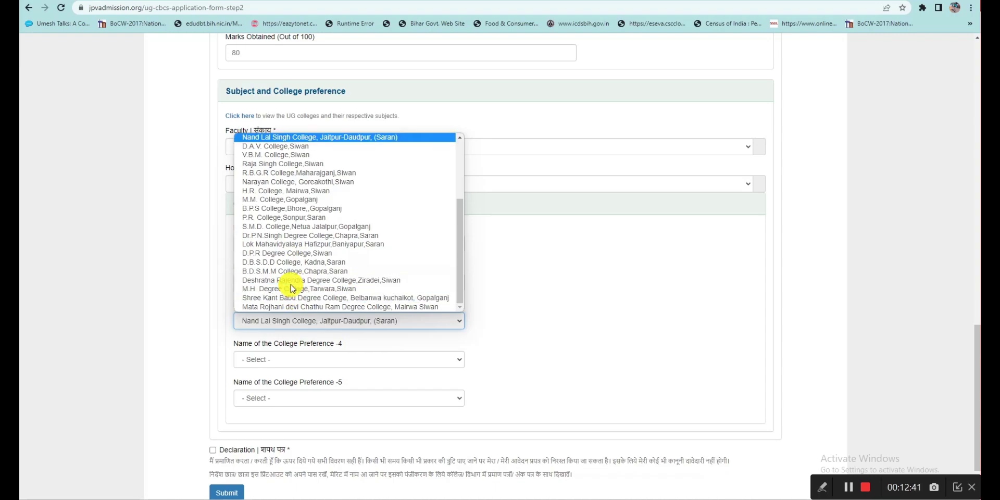
click(292, 184)
Set College Preference 4 to Nand Lal Singh College, Jaitpur-Daudpur (Saran) and College Preference 5 to D.A.V. College, Siwan
click(285, 359)
scroll(276, 346, down, 1)
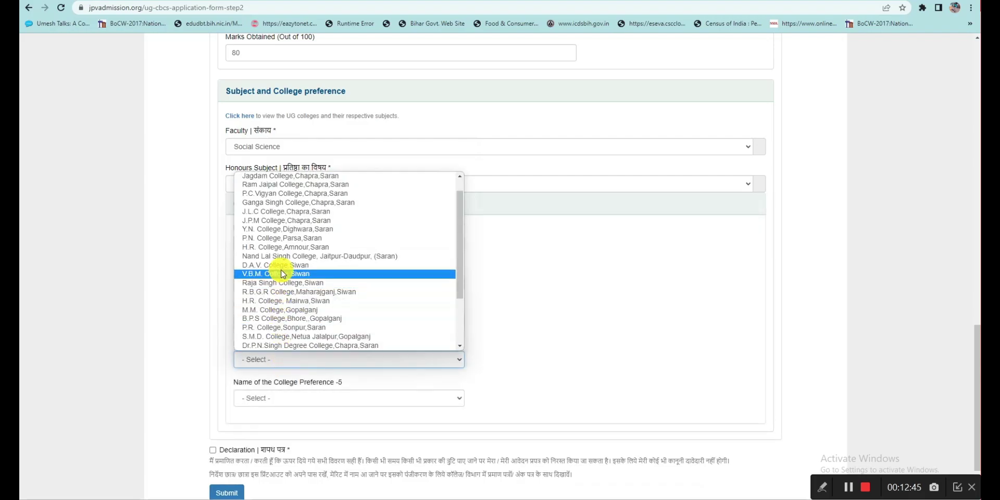
click(276, 257)
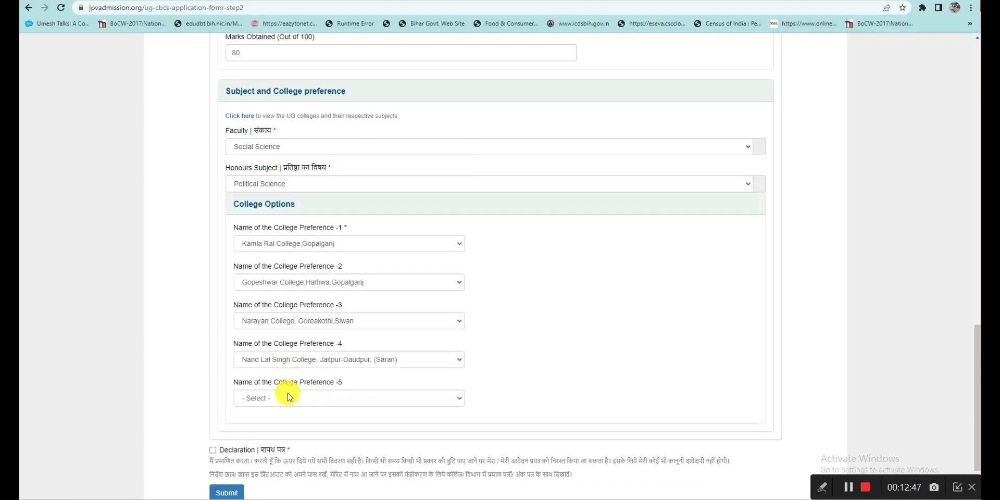
click(290, 394)
click(281, 312)
Review the completed form, checking the college preferences, optional subjects, intermediate marks and compulsory subjects
scroll(364, 373, down, 1)
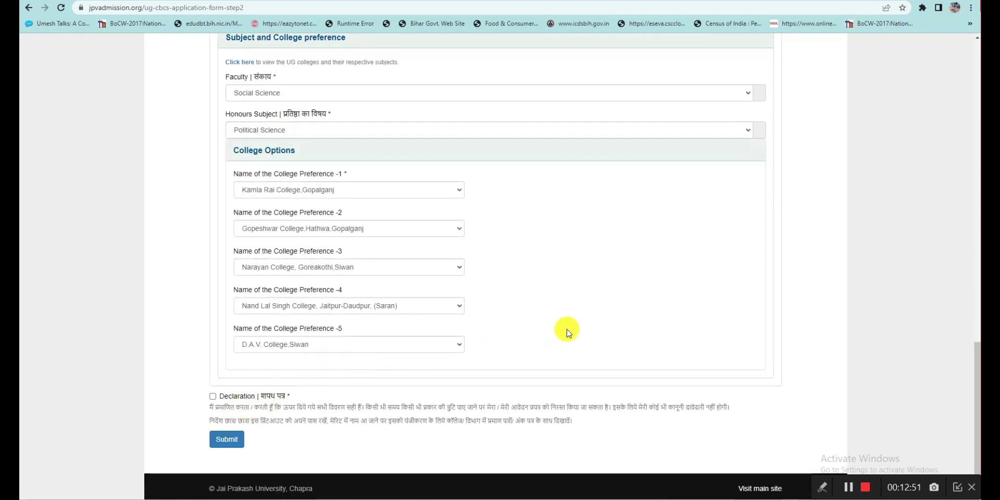
scroll(567, 329, up, 2)
scroll(566, 329, up, 10)
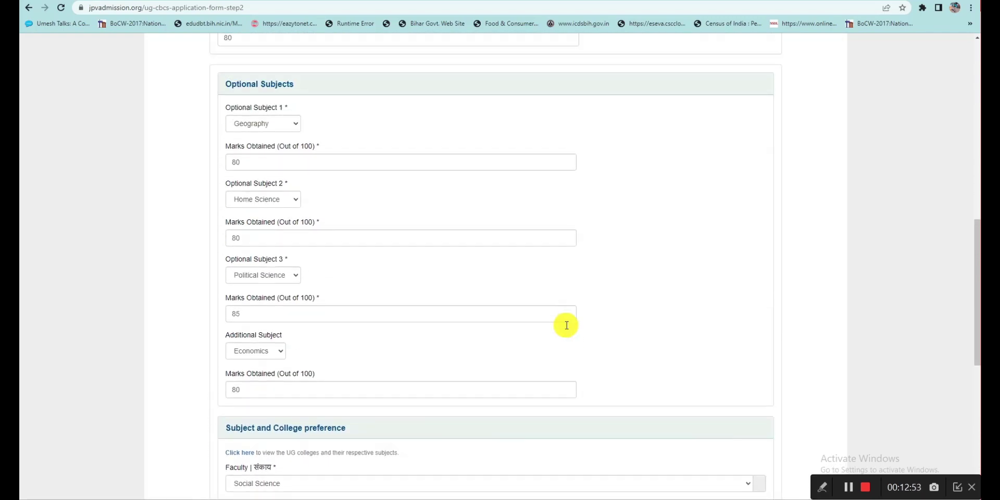
scroll(551, 323, up, 5)
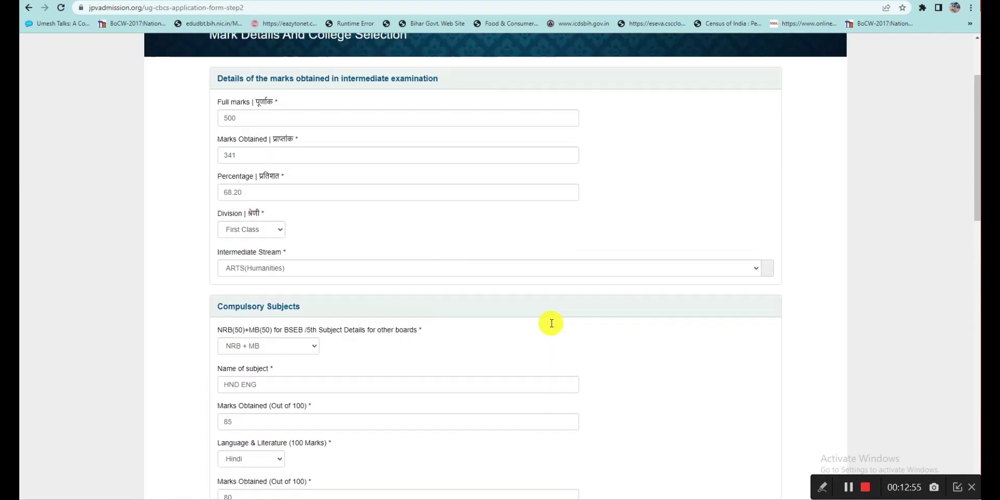
scroll(552, 326, down, 2)
scroll(553, 327, down, 1)
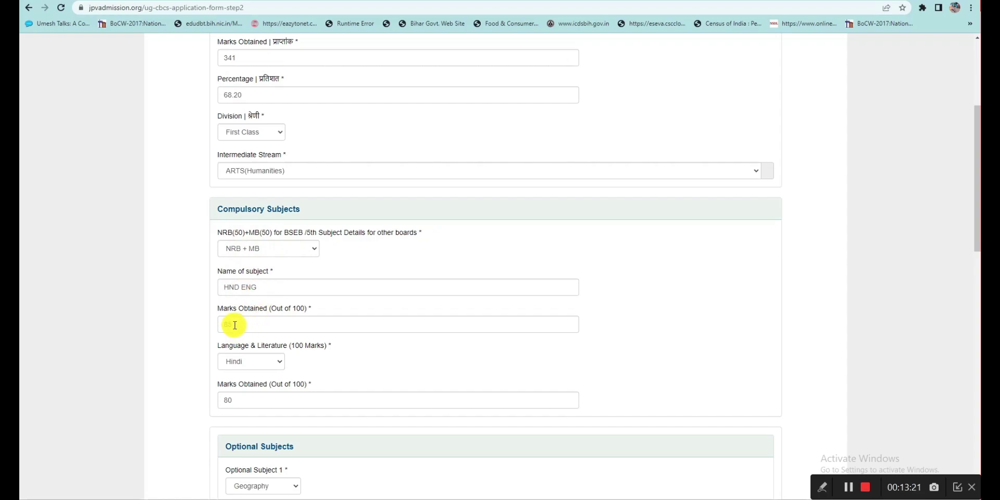
scroll(235, 325, down, 1)
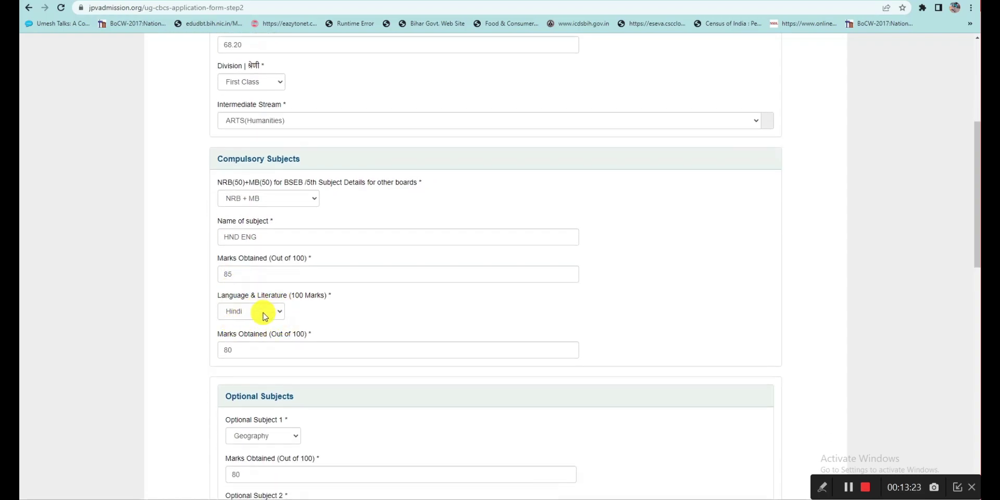
Set the compulsory Language & Literature subject to Hindi and the NRB + MB marks to 85
click(247, 315)
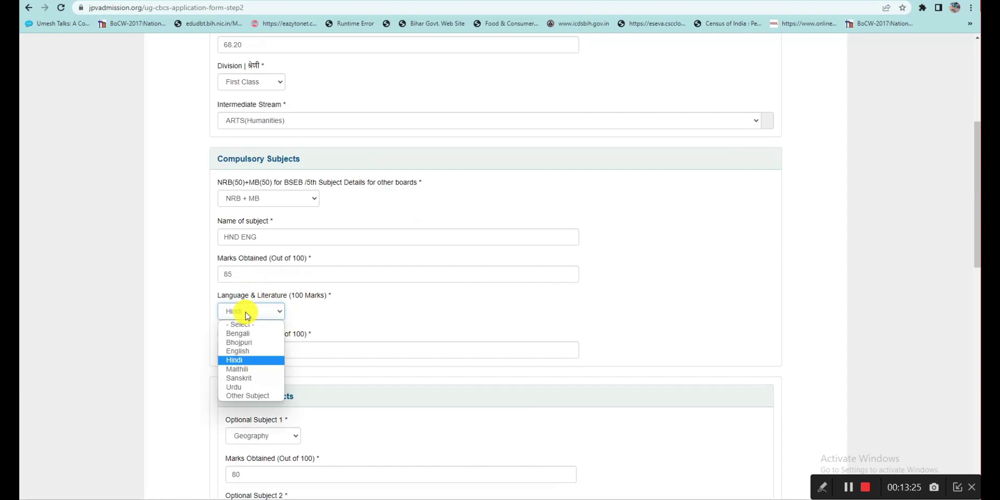
click(240, 360)
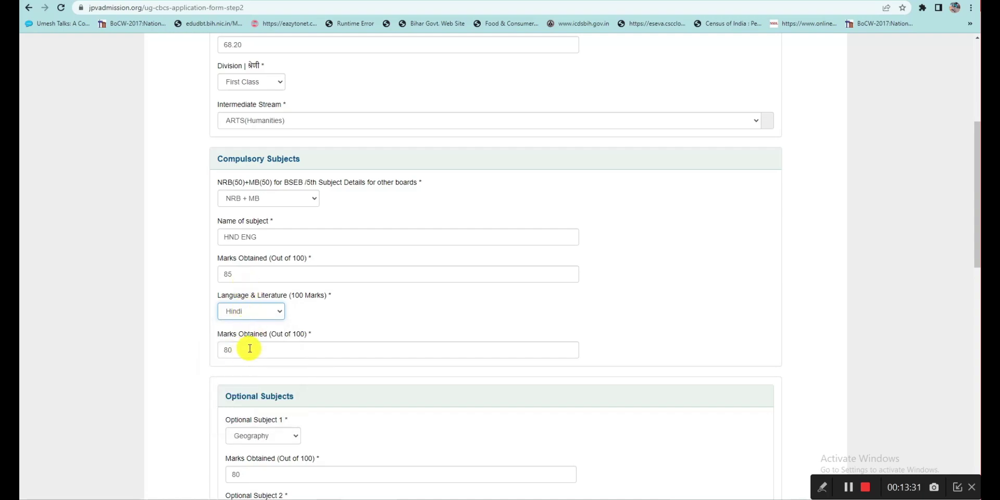
click(227, 274)
text(85)
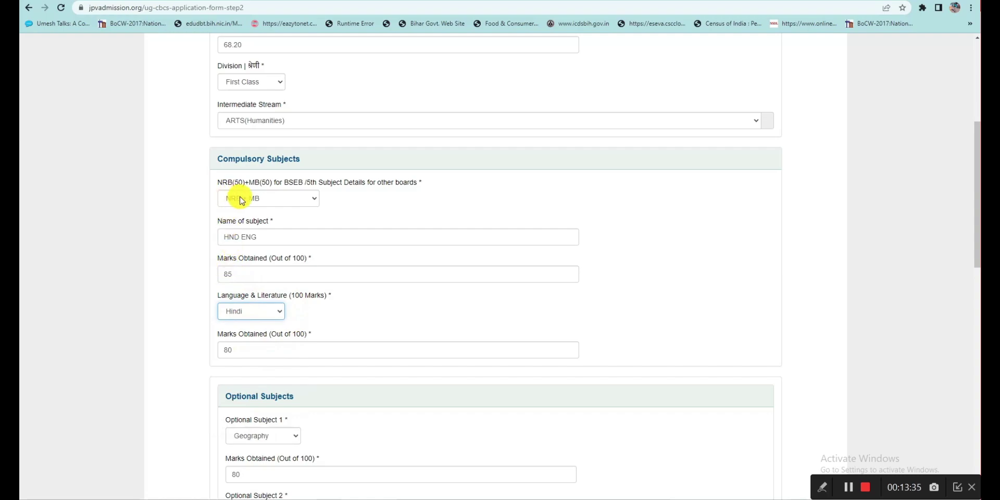
click(238, 275)
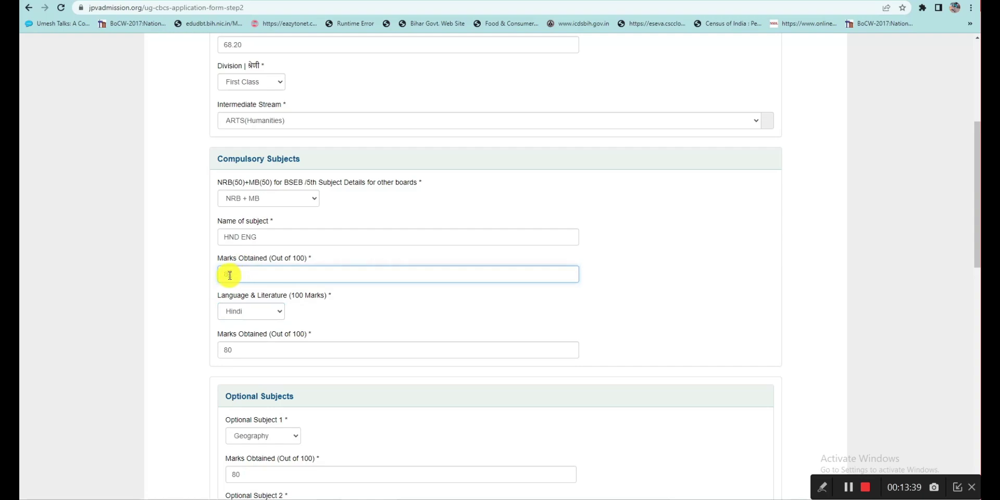
Accept the declaration at the end of the application form and submit the form
scroll(318, 294, down, 3)
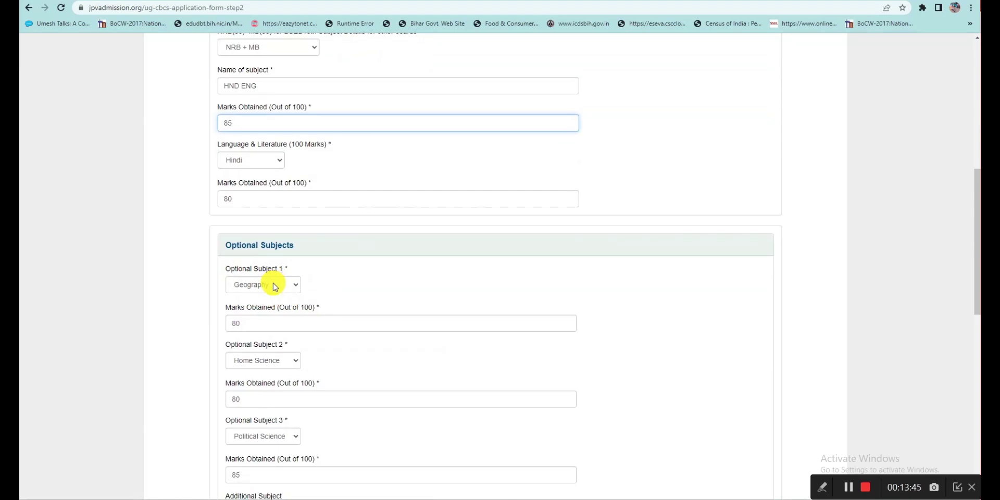
scroll(270, 281, down, 1)
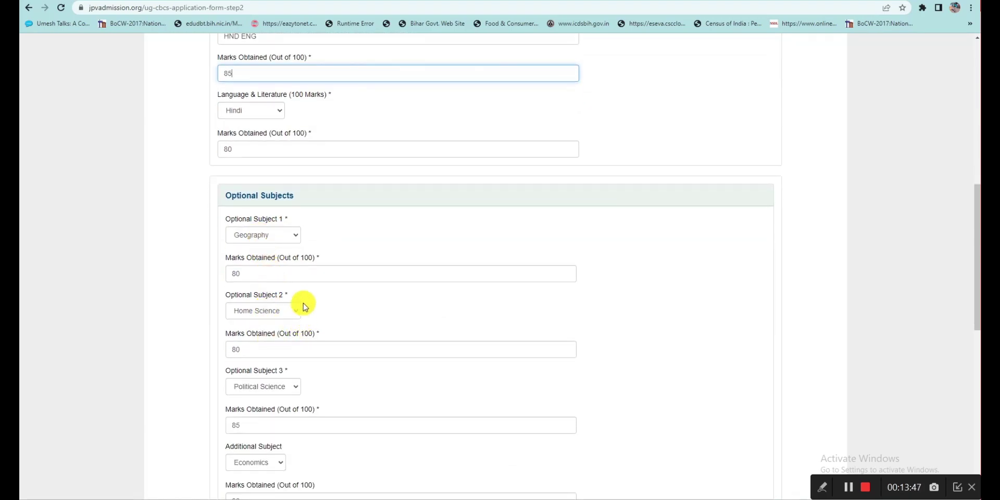
scroll(304, 306, down, 1)
scroll(303, 303, down, 7)
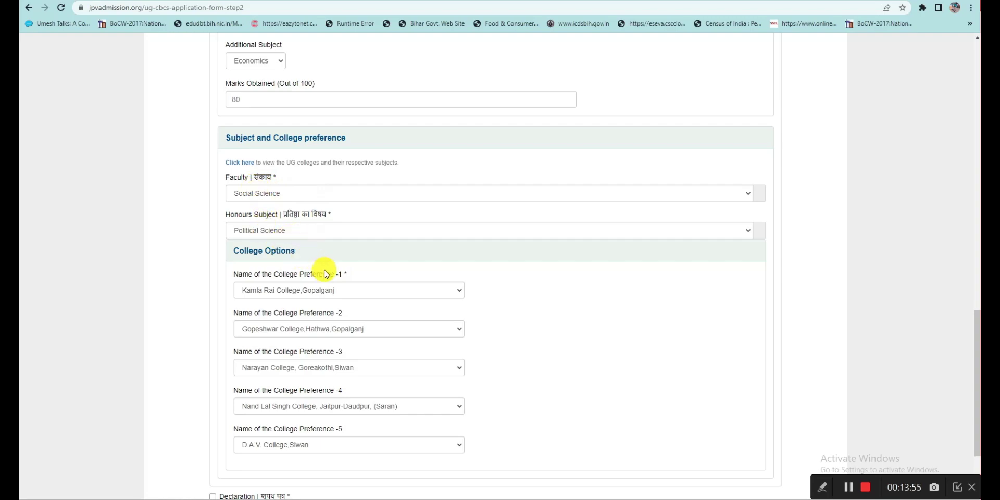
scroll(324, 342, down, 2)
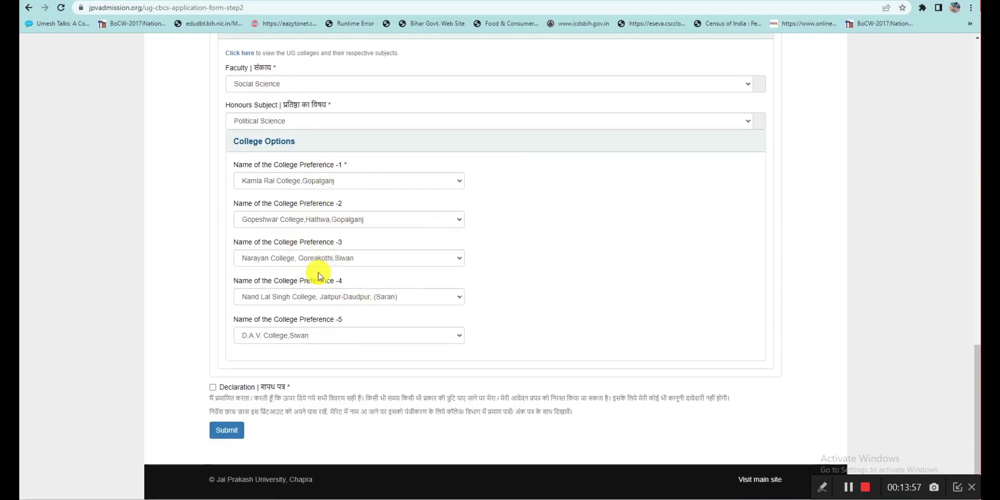
click(213, 387)
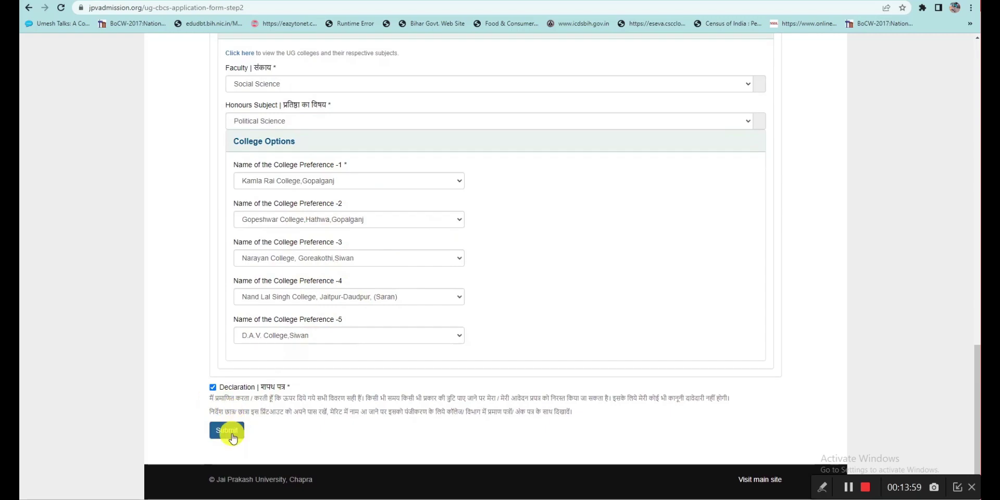
click(231, 432)
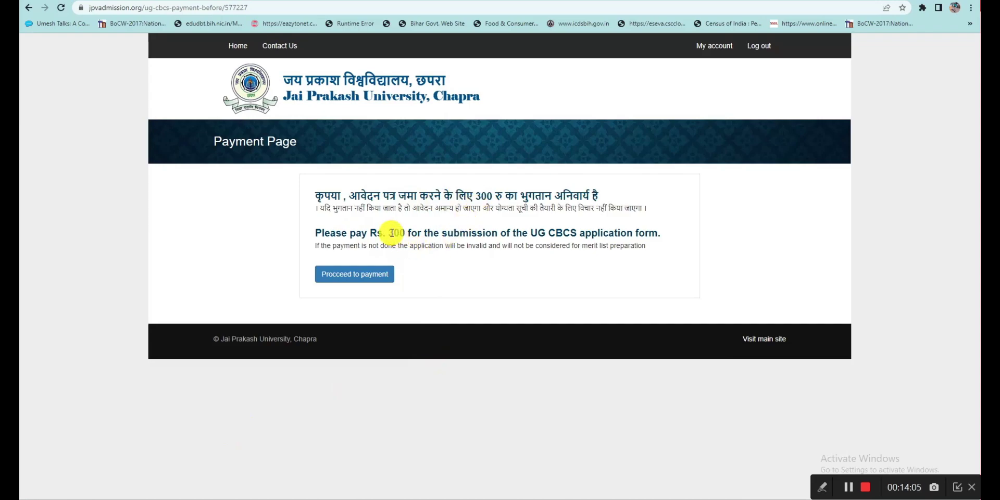
Check the fee notice for the UG CBCS application form and proceed to the payment
drag(391, 233, 659, 232)
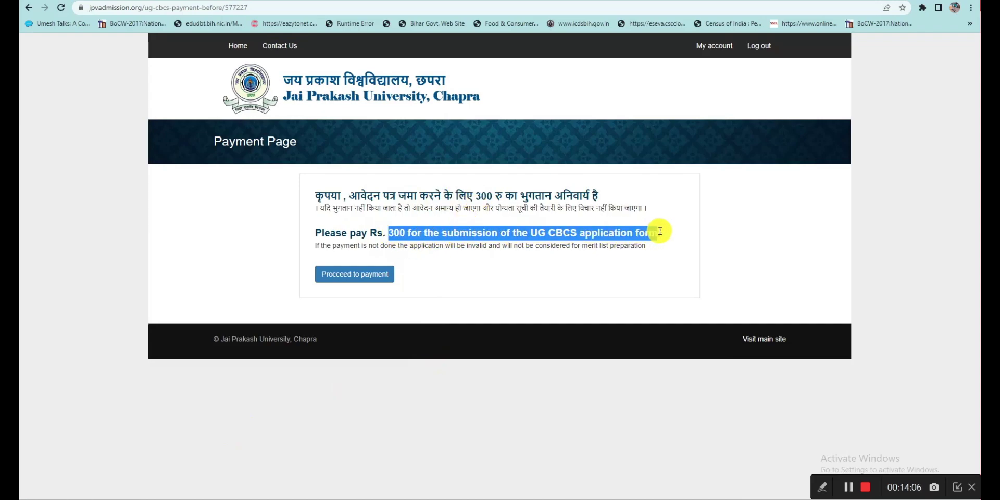
click(362, 275)
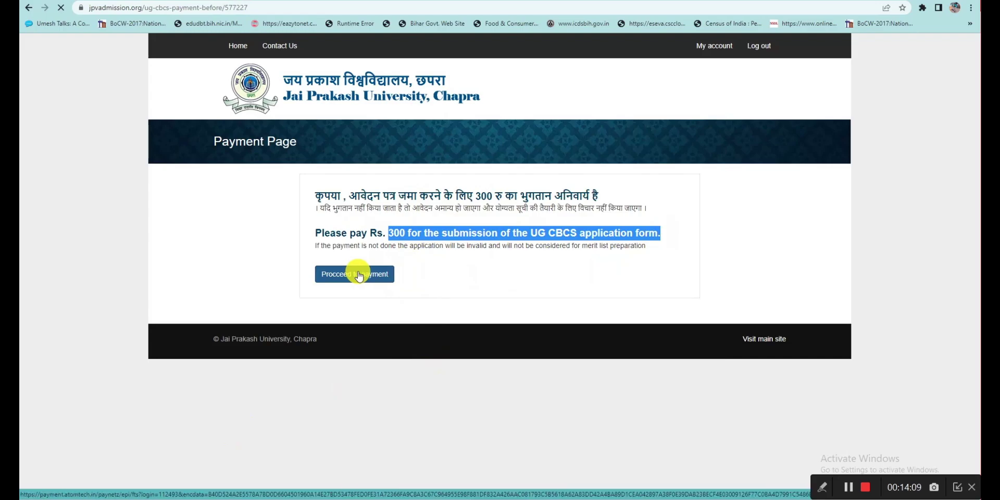